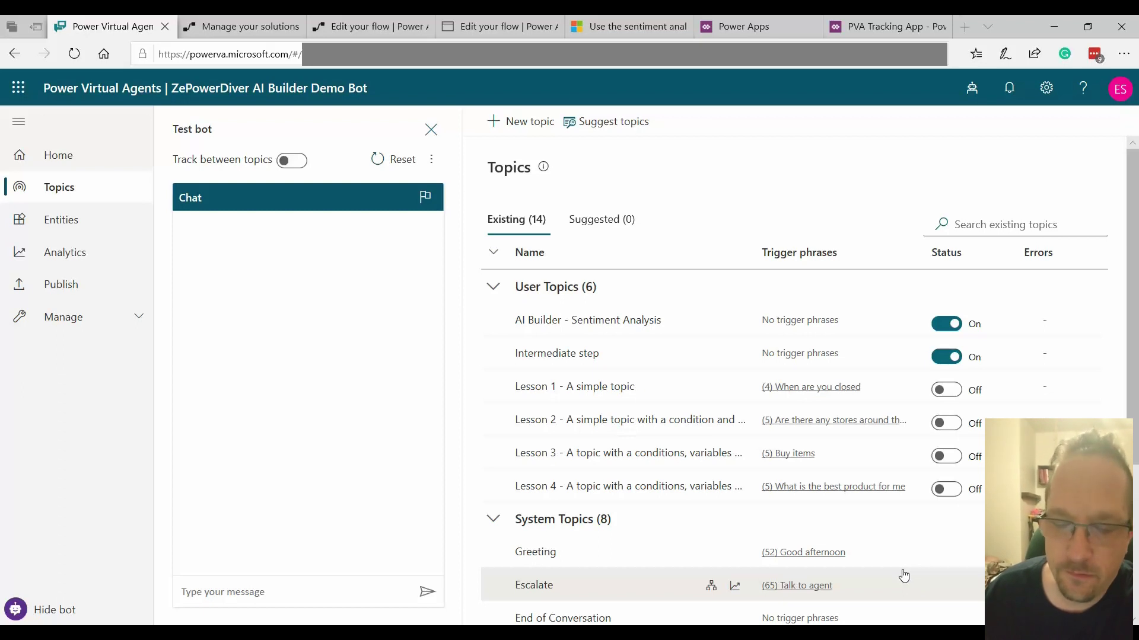
Greet the test bot with 'Hi' and reply with your name
{"action": "left_click", "coordinate": [306, 580]}
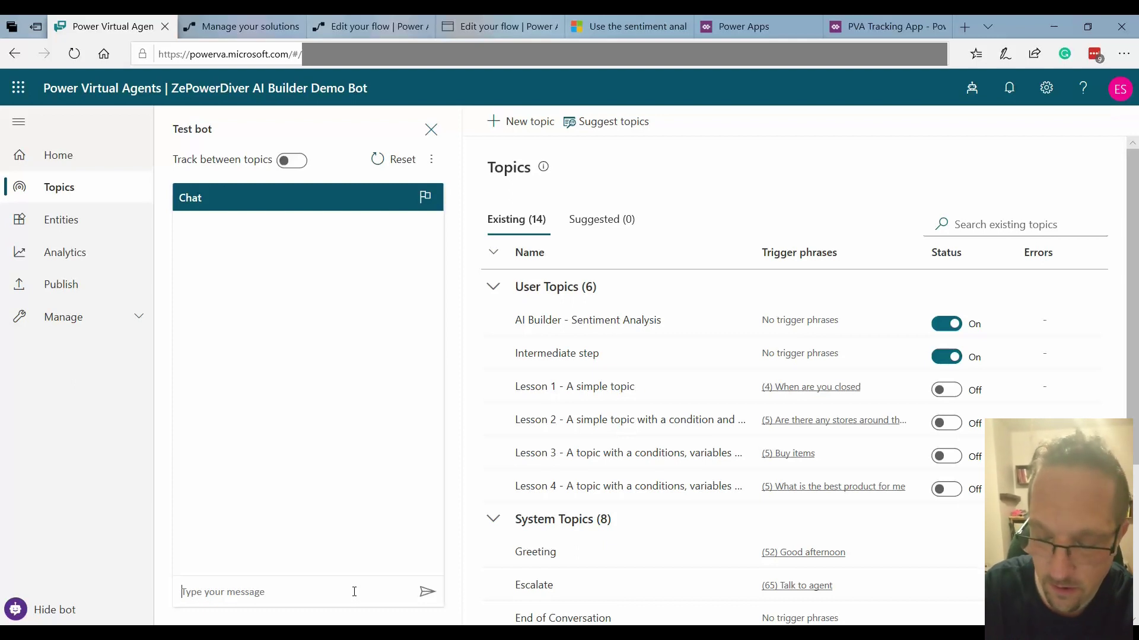
{"action": "type", "text": "Hi"}
{"action": "key", "text": "Return"}
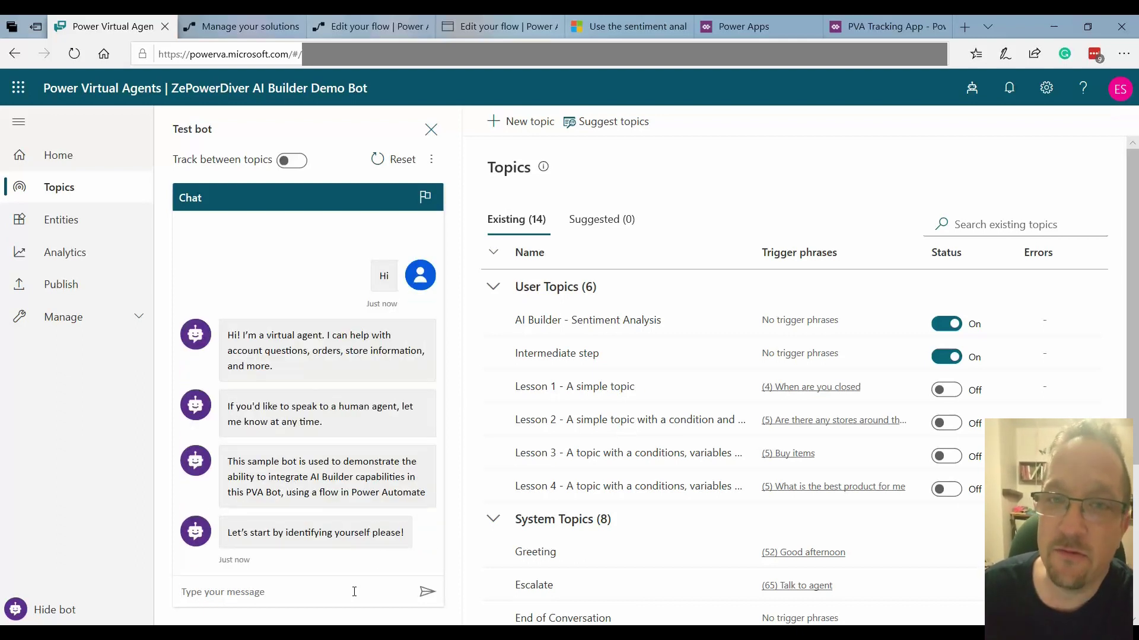
{"action": "type", "text": "Eric"}
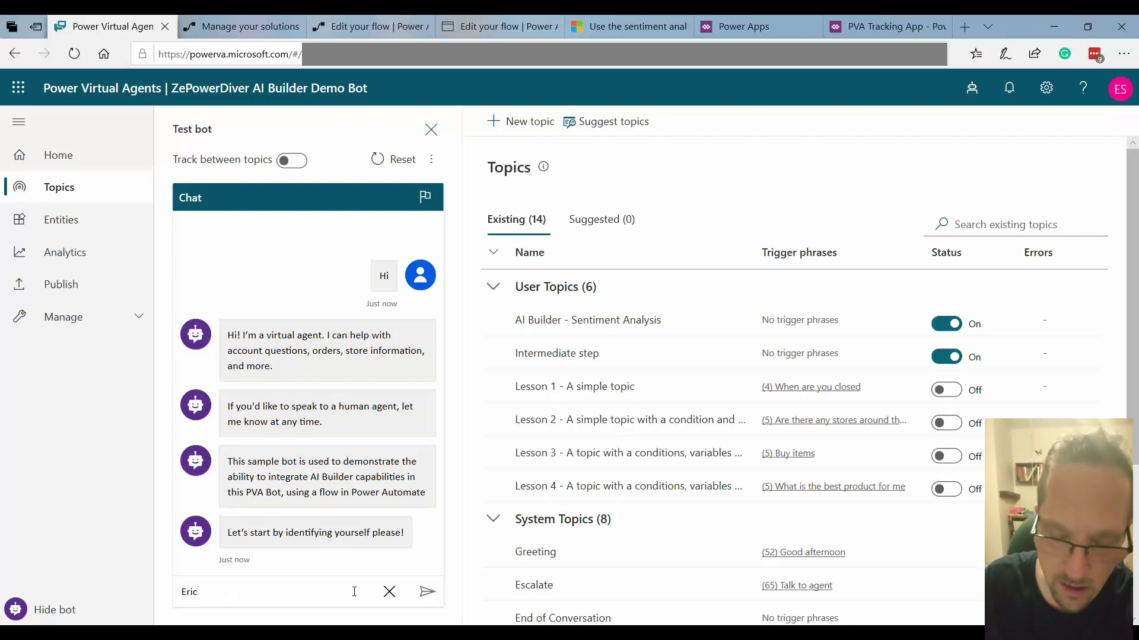
{"action": "type", "text": " S"}
{"action": "key", "text": "Return"}
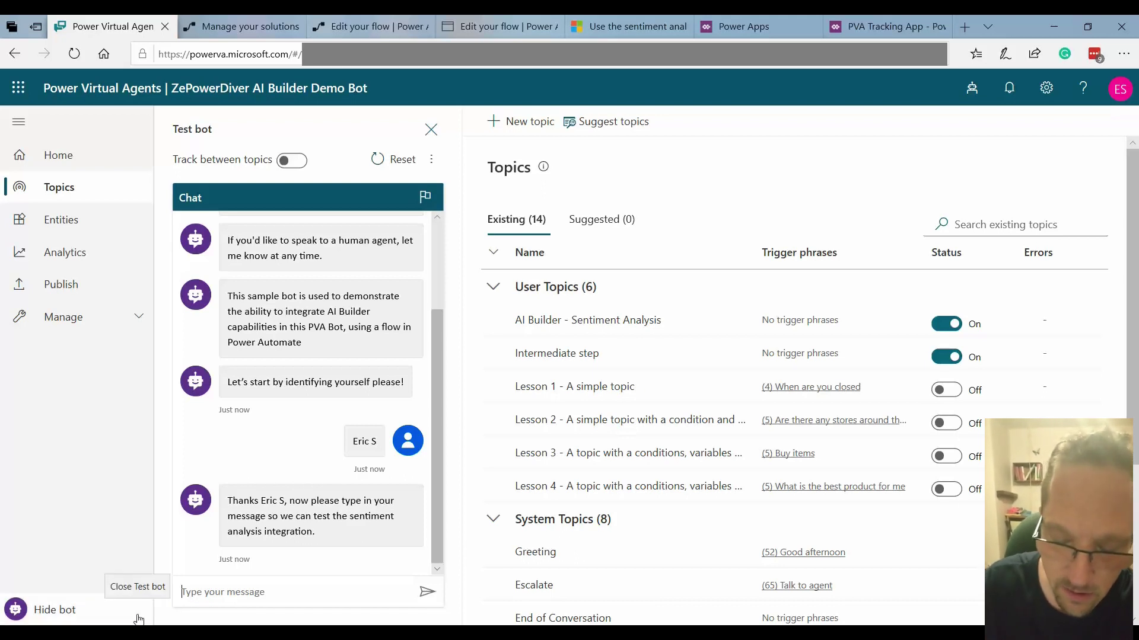
Send the comment 'this is a great blog' with thanks to the author for sentiment analysis
{"action": "type", "text": "this is "}
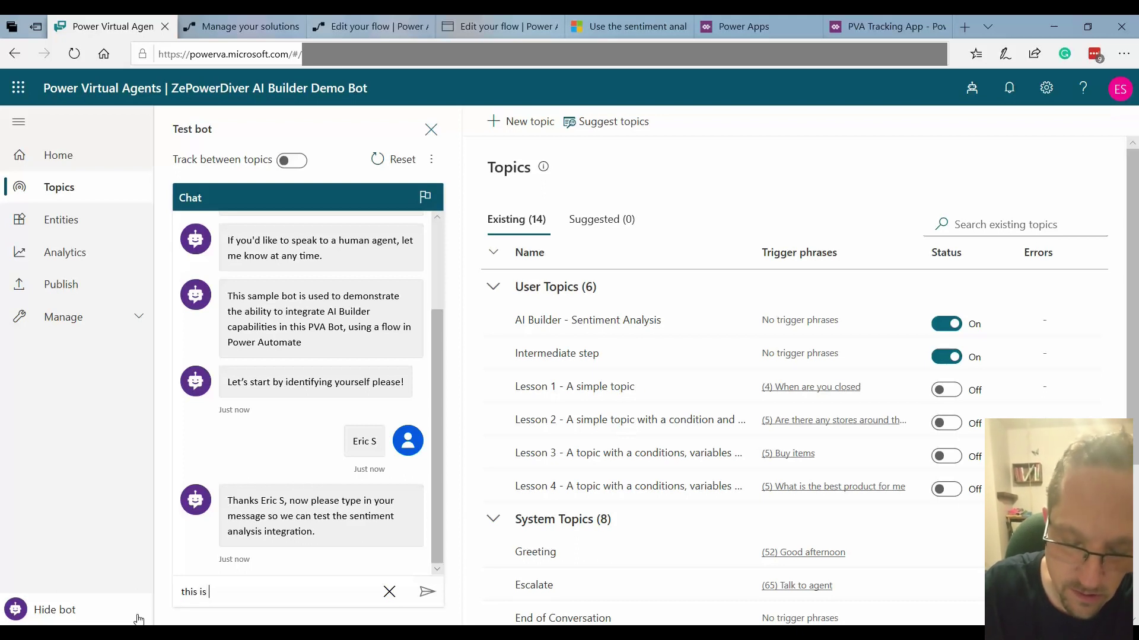
{"action": "type", "text": "a great "}
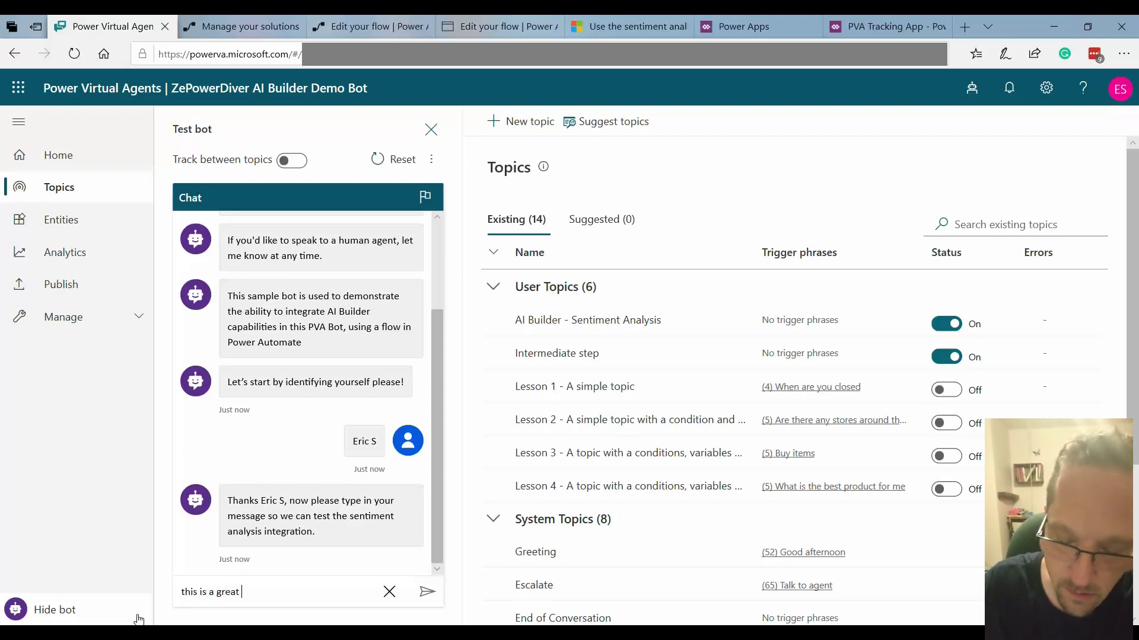
{"action": "type", "text": "blo"}
{"action": "key", "text": "BackSpace"}
{"action": "type", "text": "lo"}
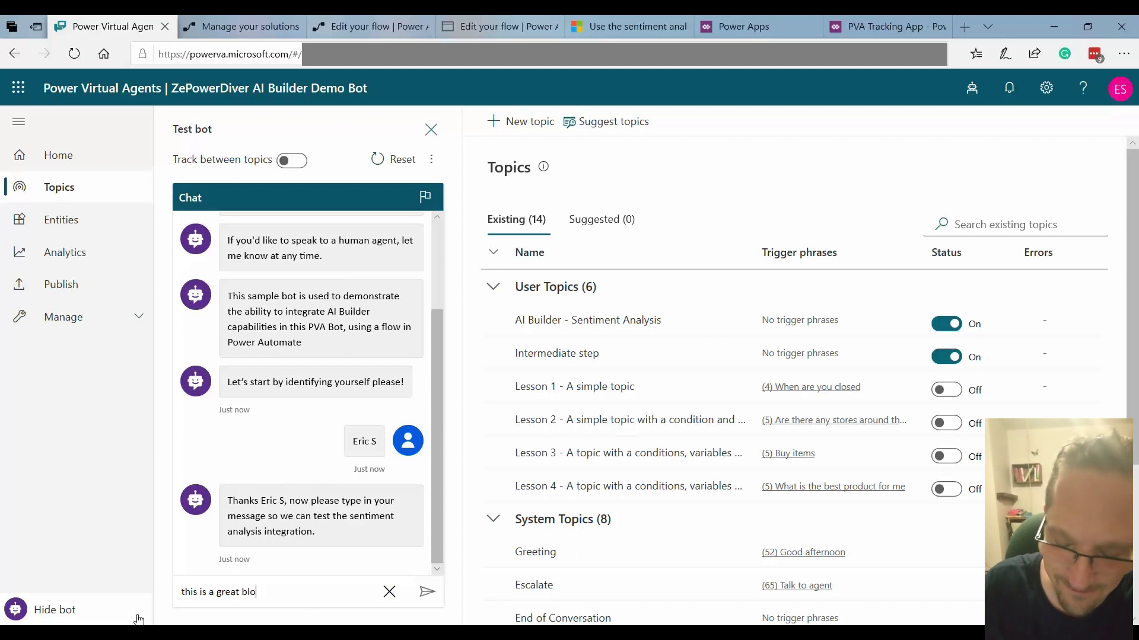
{"action": "type", "text": "g, h"}
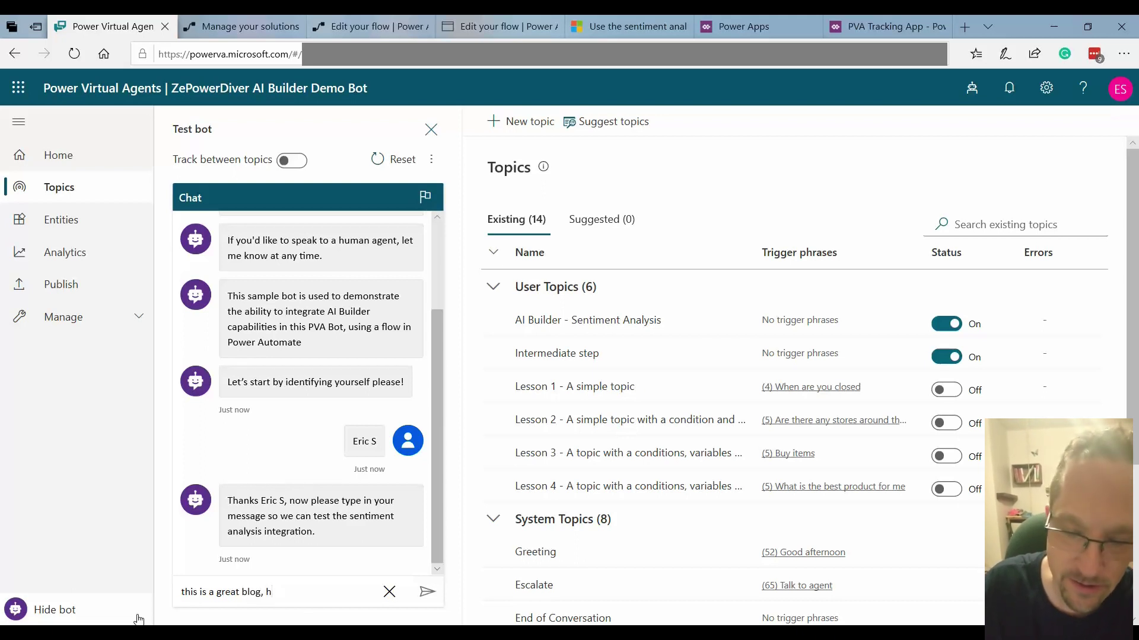
{"action": "key", "text": "BackSpace"}
{"action": "type", "text": "tha"}
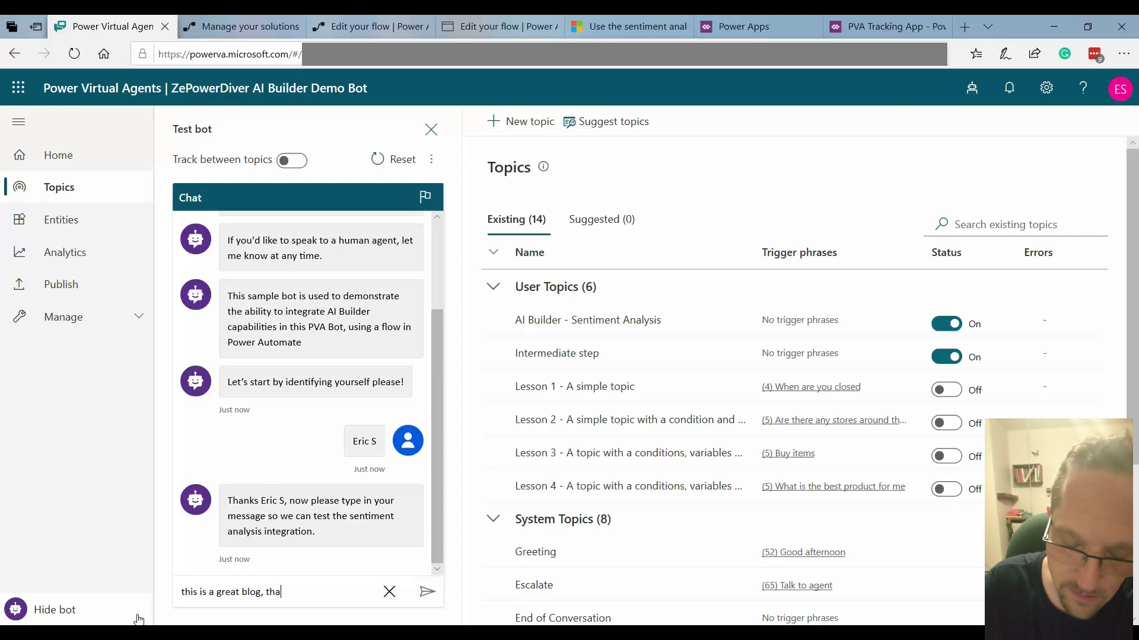
{"action": "type", "text": "nks er"}
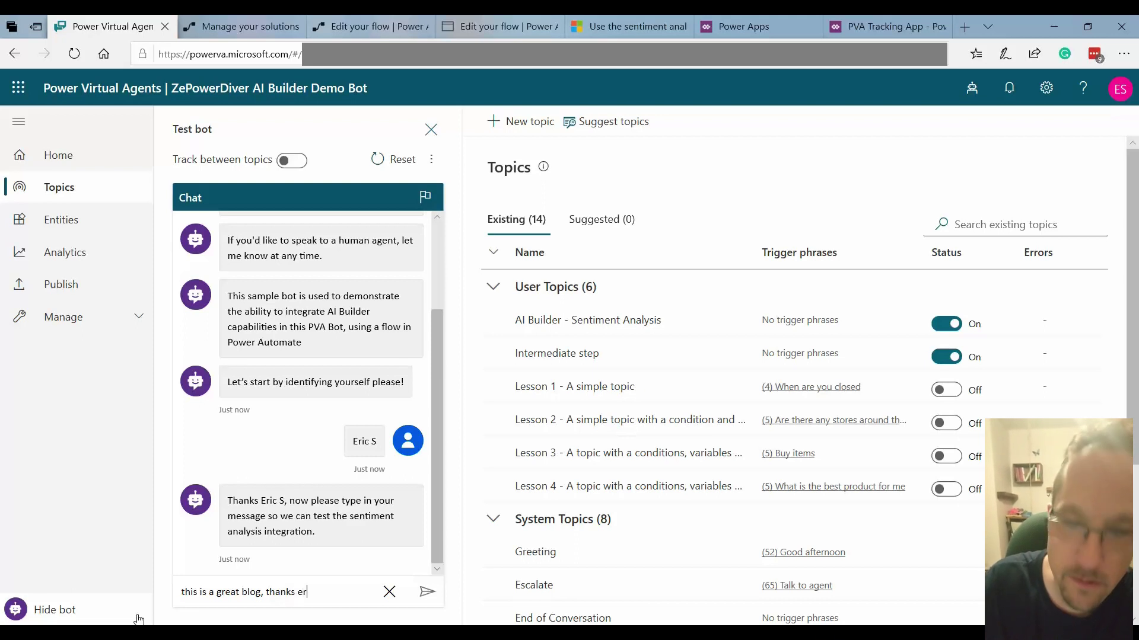
{"action": "type", "text": "ic"}
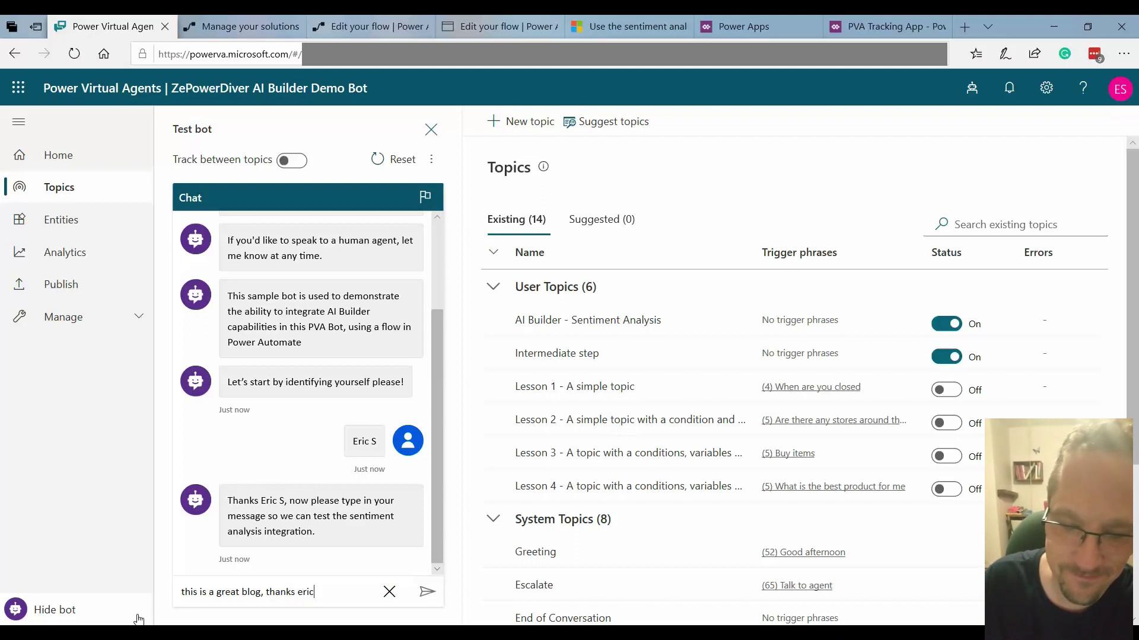
{"action": "key", "text": "Return"}
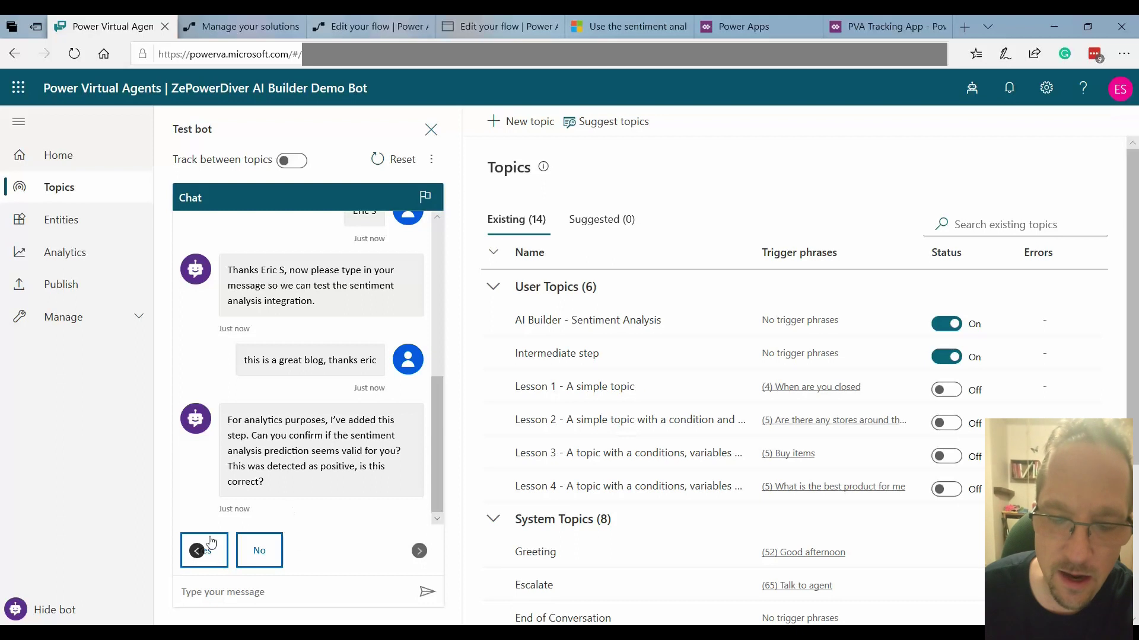
Answer Yes to confirm the positive sentiment and agree to share the comment
{"action": "left_click", "coordinate": [221, 560]}
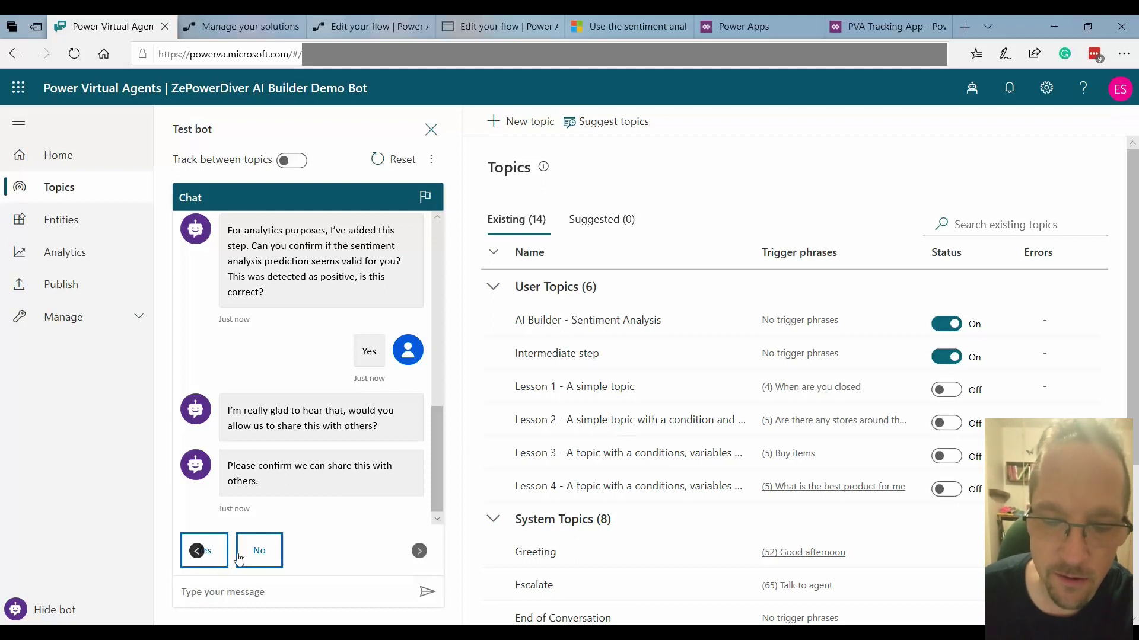
{"action": "left_click", "coordinate": [219, 564]}
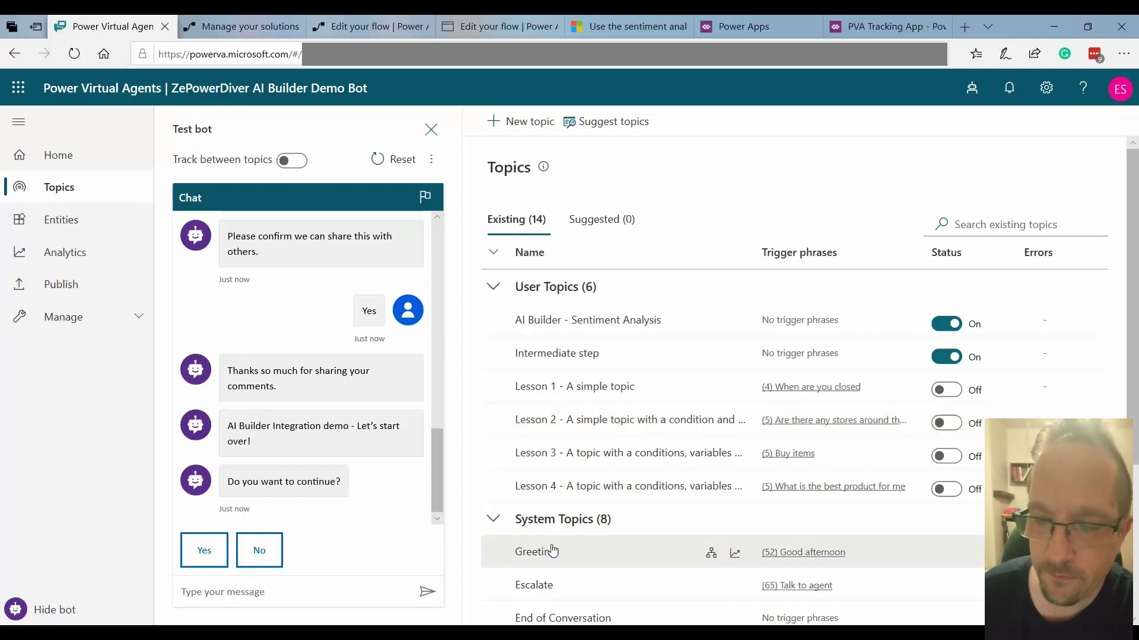
Inspect the Greeting topic's final redirect to AI Builder - Sentiment Analysis, then return to Topics
{"action": "left_click", "coordinate": [711, 556]}
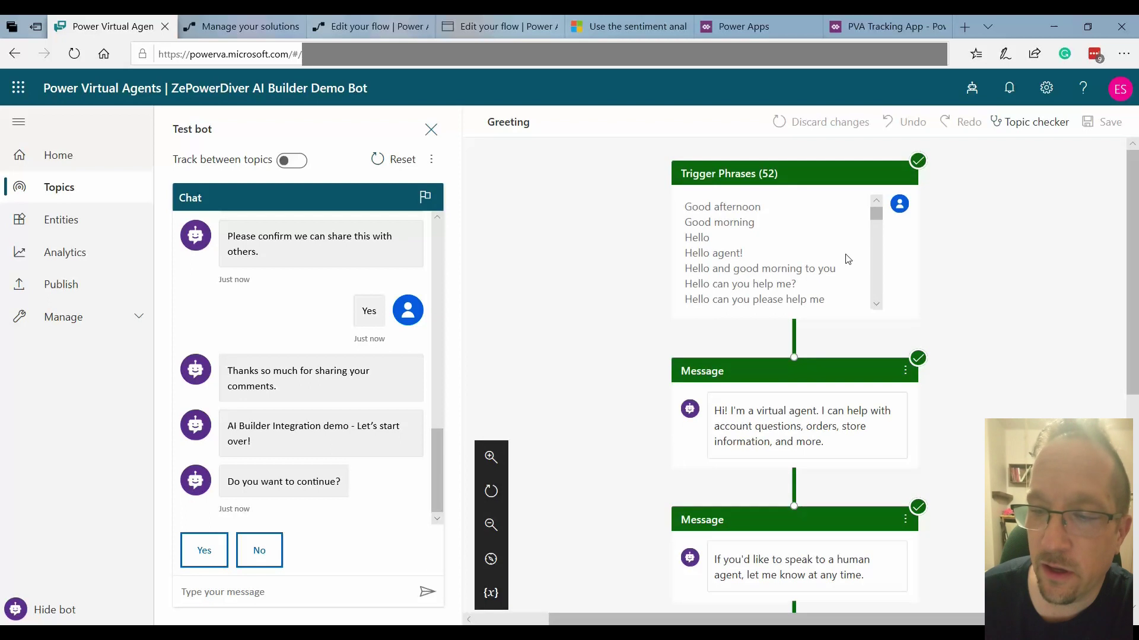
{"action": "left_click_drag", "start_coordinate": [881, 223], "coordinate": [881, 239]}
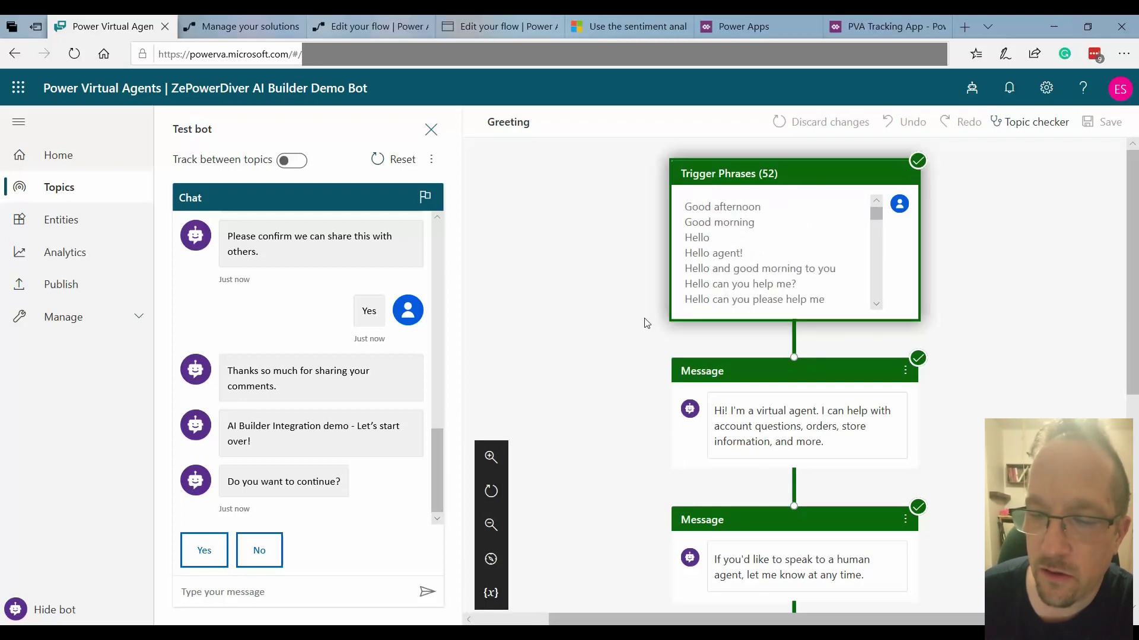
{"action": "scroll", "coordinate": [594, 338], "scroll_direction": "down", "scroll_amount": 1}
{"action": "scroll", "coordinate": [597, 350], "scroll_direction": "down", "scroll_amount": 2}
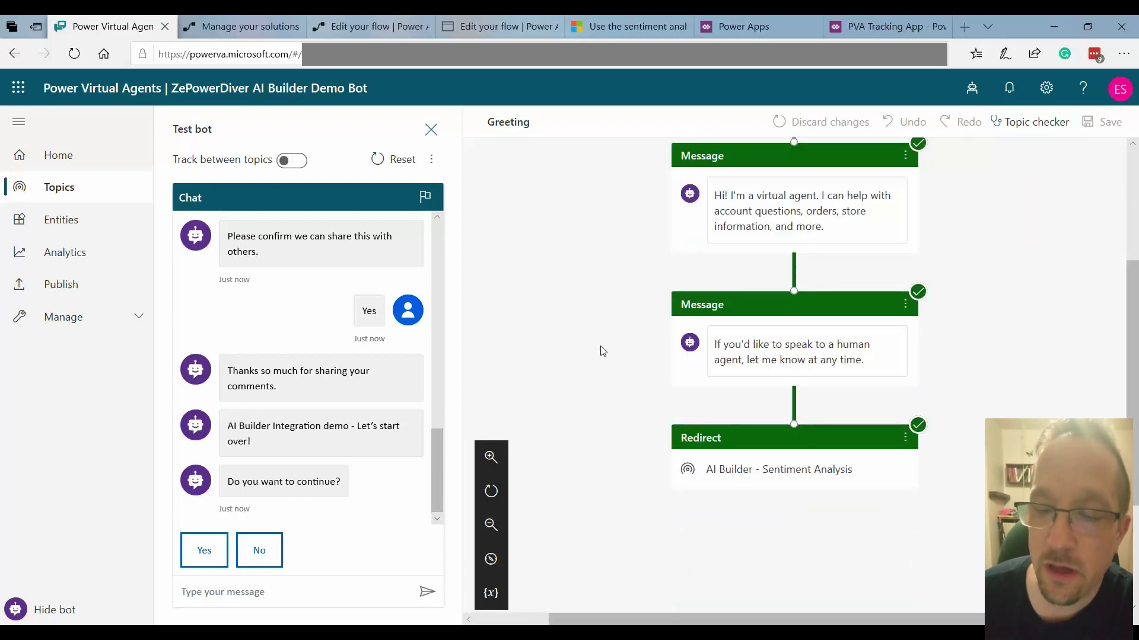
{"action": "scroll", "coordinate": [606, 351], "scroll_direction": "down", "scroll_amount": 2}
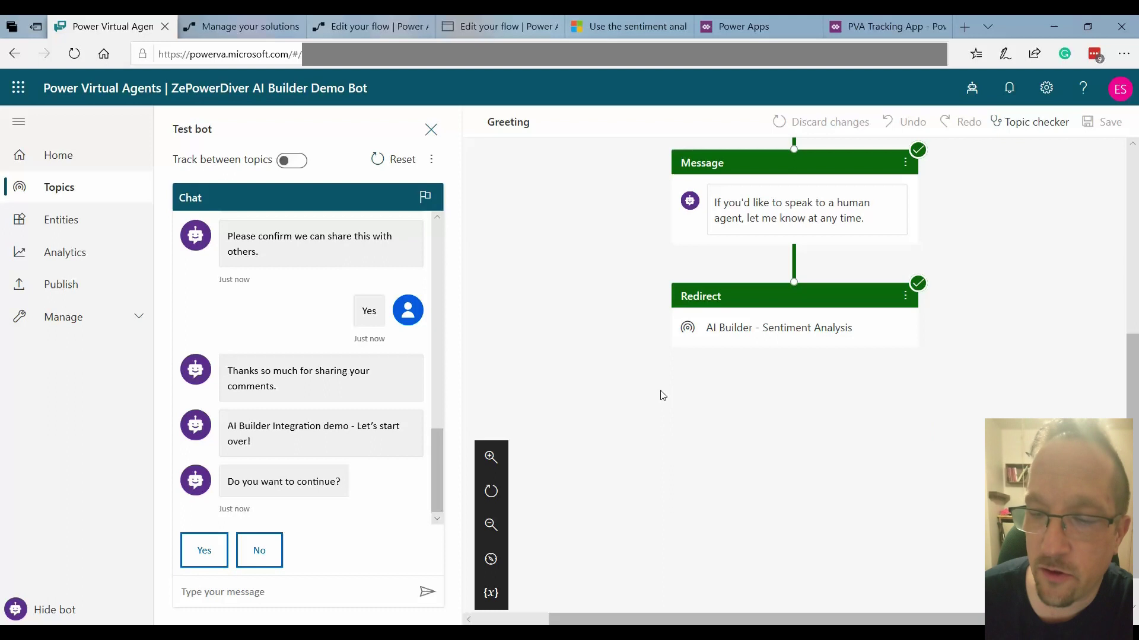
{"action": "left_click", "coordinate": [809, 309]}
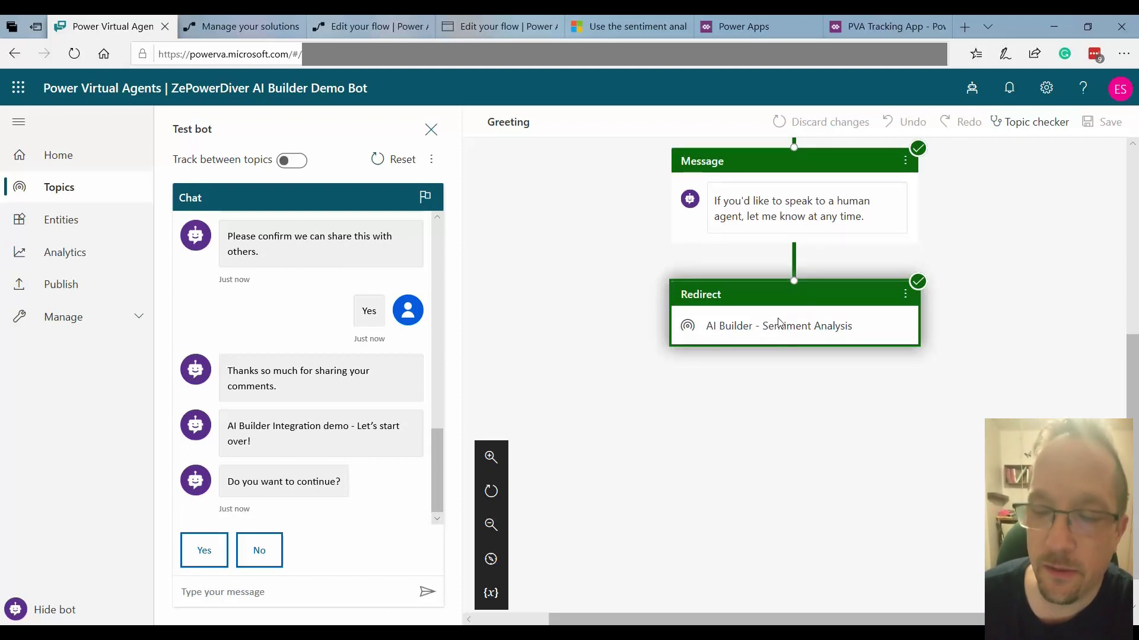
{"action": "left_click", "coordinate": [71, 194]}
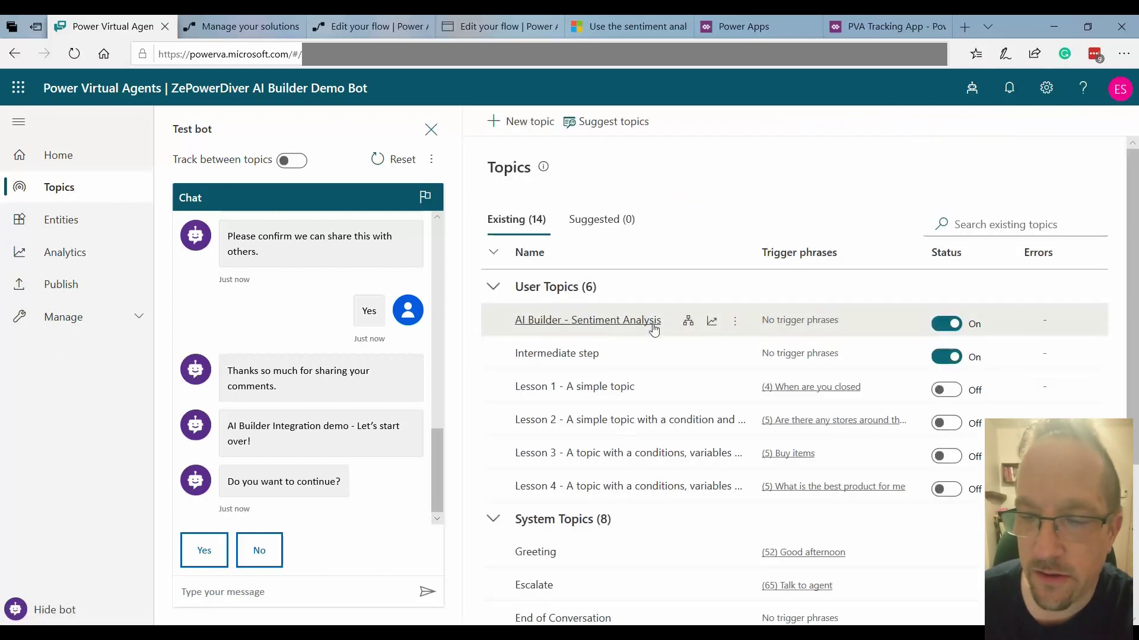
Open the AI Builder - Sentiment Analysis topic and scroll to its PVA Flow - Sentiment Analysis action
{"action": "left_click", "coordinate": [686, 322]}
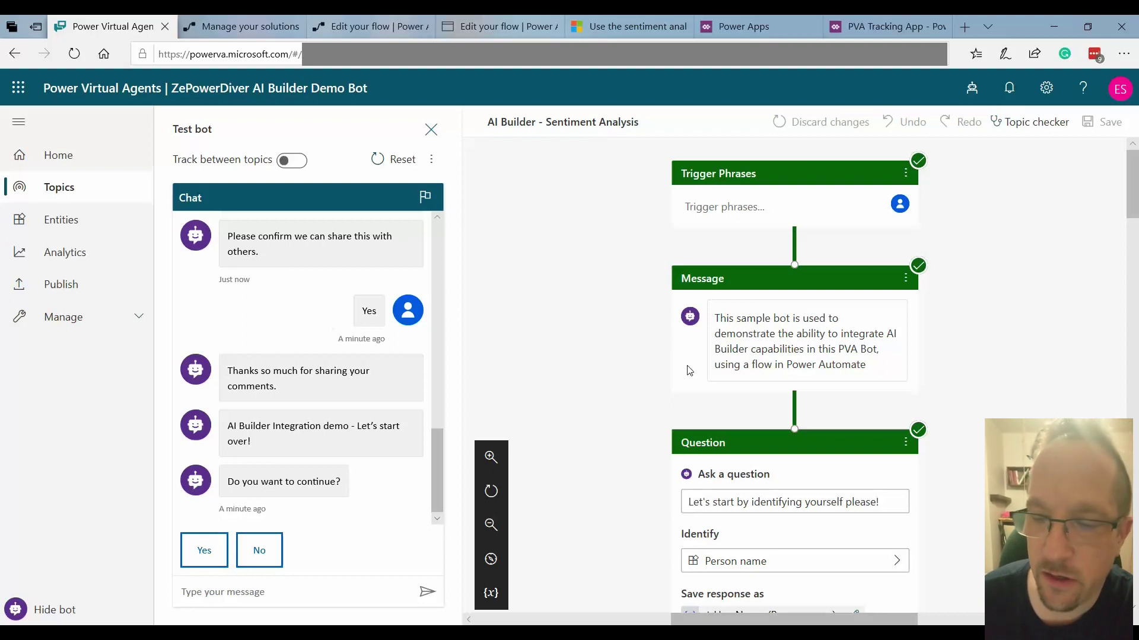
{"action": "scroll", "coordinate": [691, 367], "scroll_direction": "down", "scroll_amount": 2}
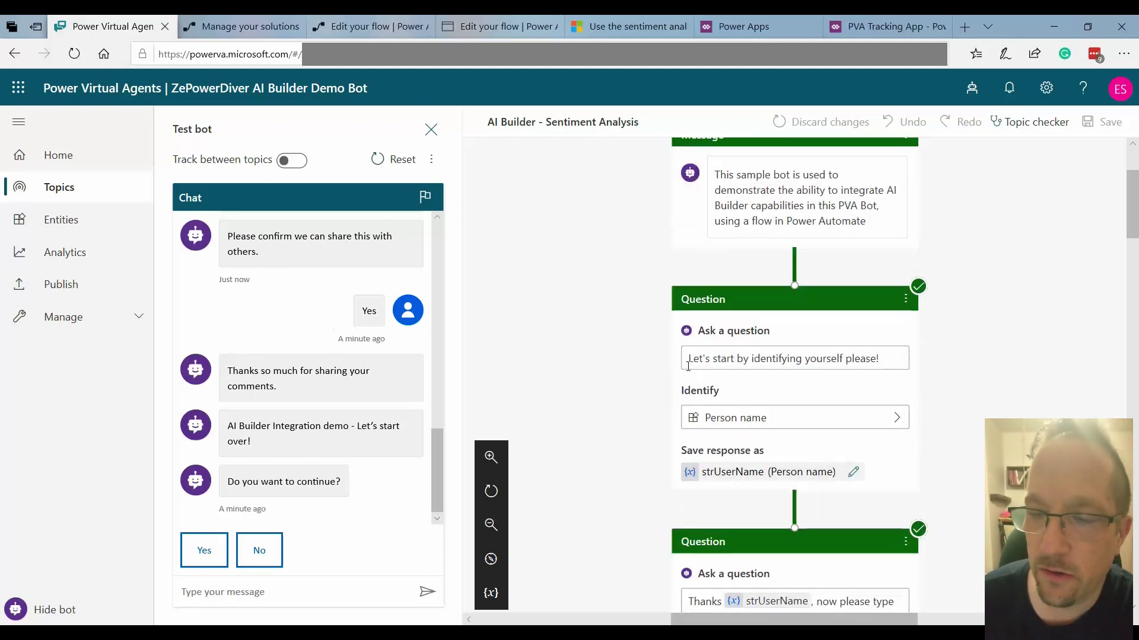
{"action": "scroll", "coordinate": [688, 366], "scroll_direction": "down", "scroll_amount": 1}
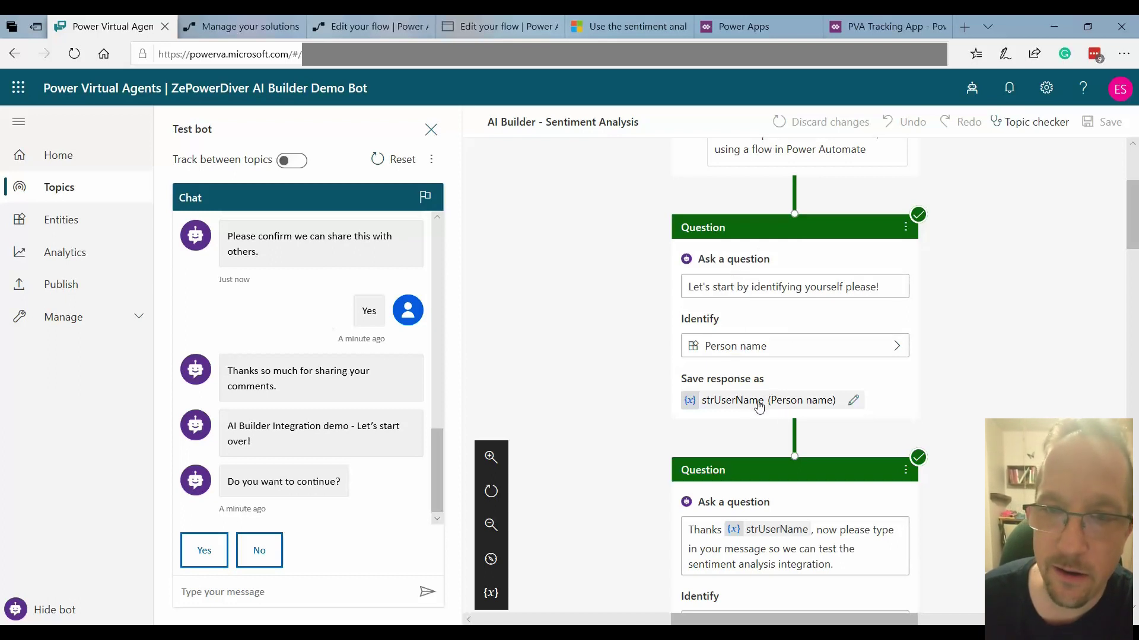
{"action": "scroll", "coordinate": [786, 400], "scroll_direction": "down", "scroll_amount": 1}
{"action": "scroll", "coordinate": [787, 400], "scroll_direction": "down", "scroll_amount": 2}
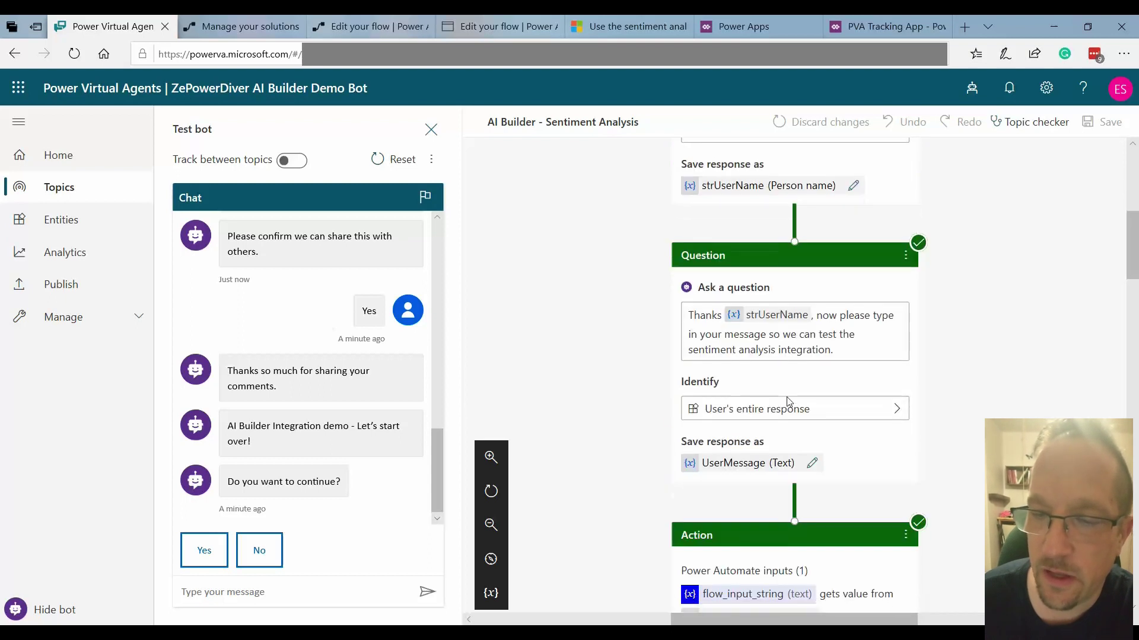
{"action": "scroll", "coordinate": [786, 397], "scroll_direction": "down", "scroll_amount": 1}
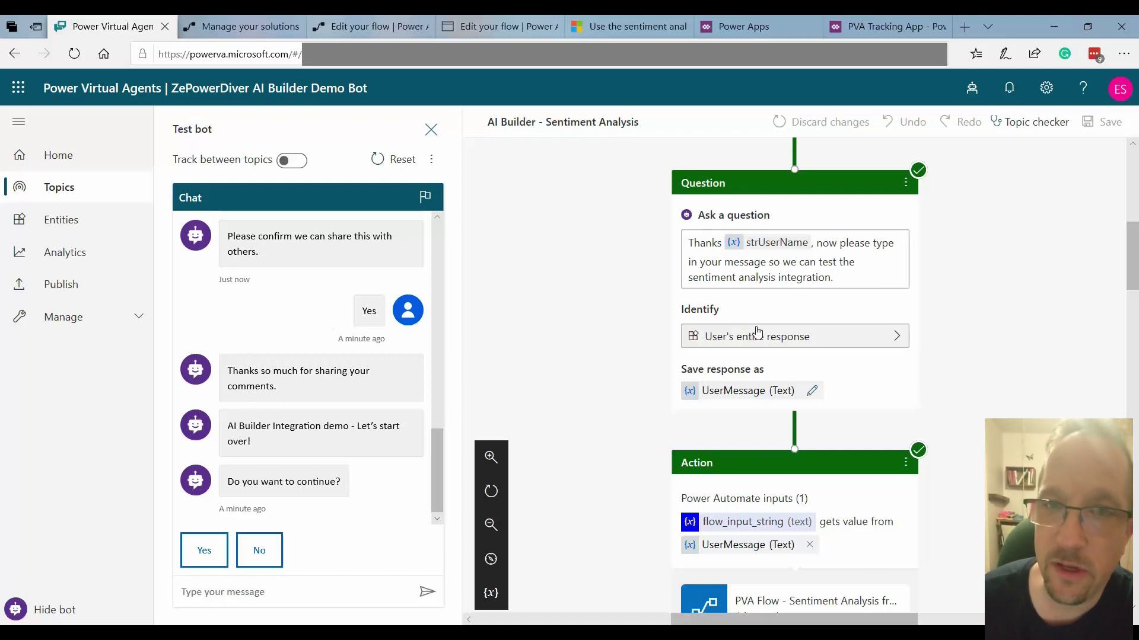
{"action": "scroll", "coordinate": [658, 392], "scroll_direction": "down", "scroll_amount": 2}
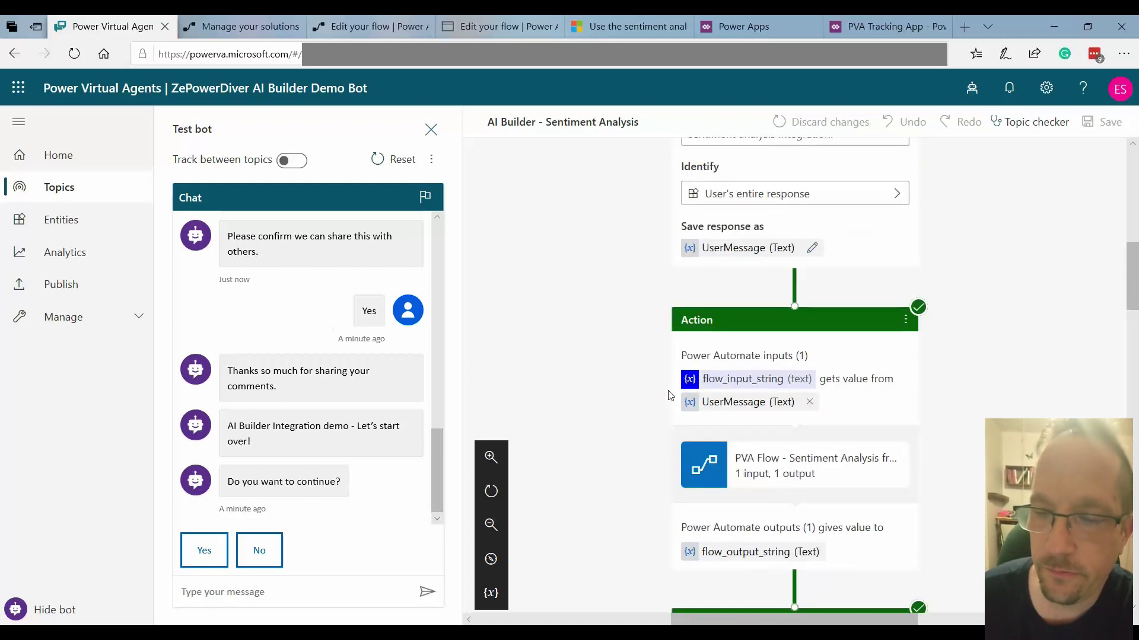
{"action": "scroll", "coordinate": [648, 386], "scroll_direction": "down", "scroll_amount": 1}
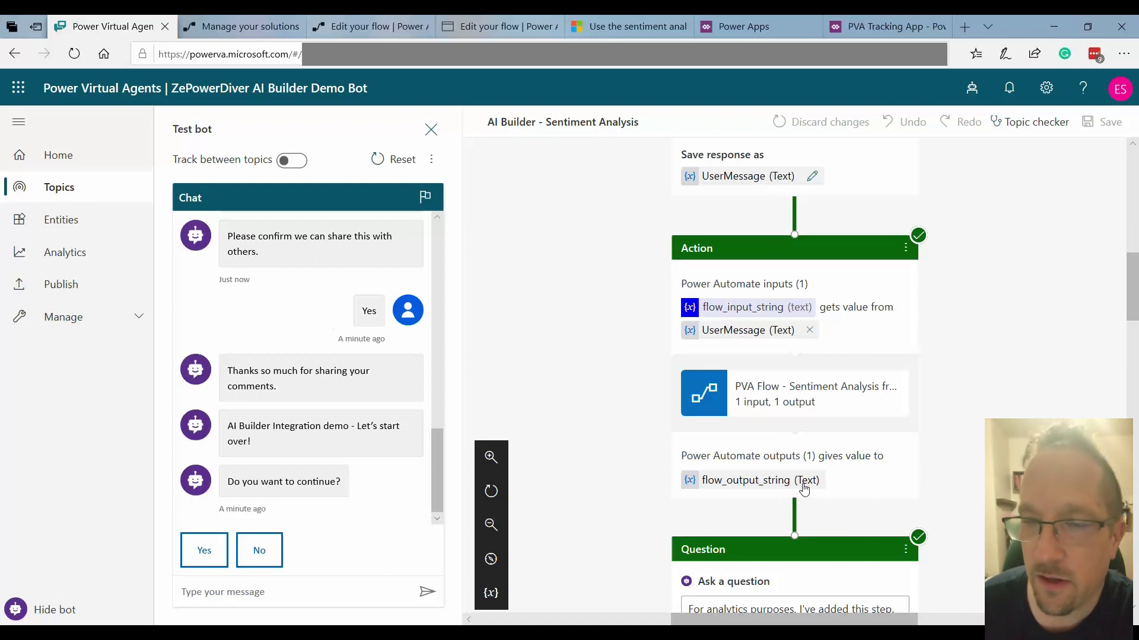
Open the sentiment analysis flow and inspect the HTTP trigger's flow_input_string schema and response body
{"action": "left_click", "coordinate": [258, 29]}
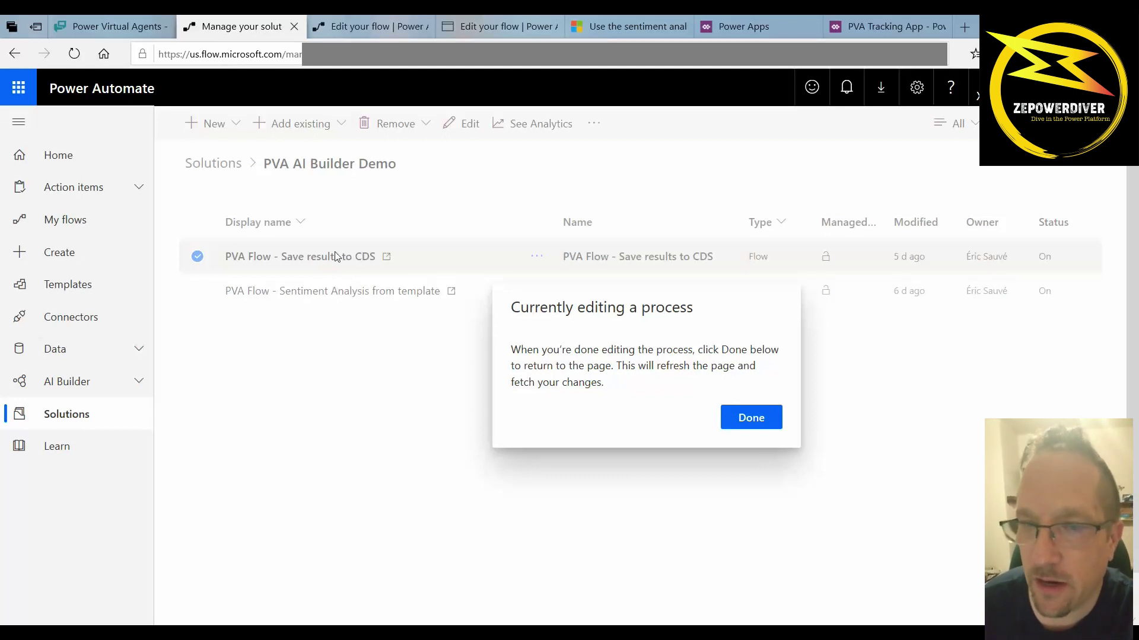
{"action": "left_click", "coordinate": [367, 27]}
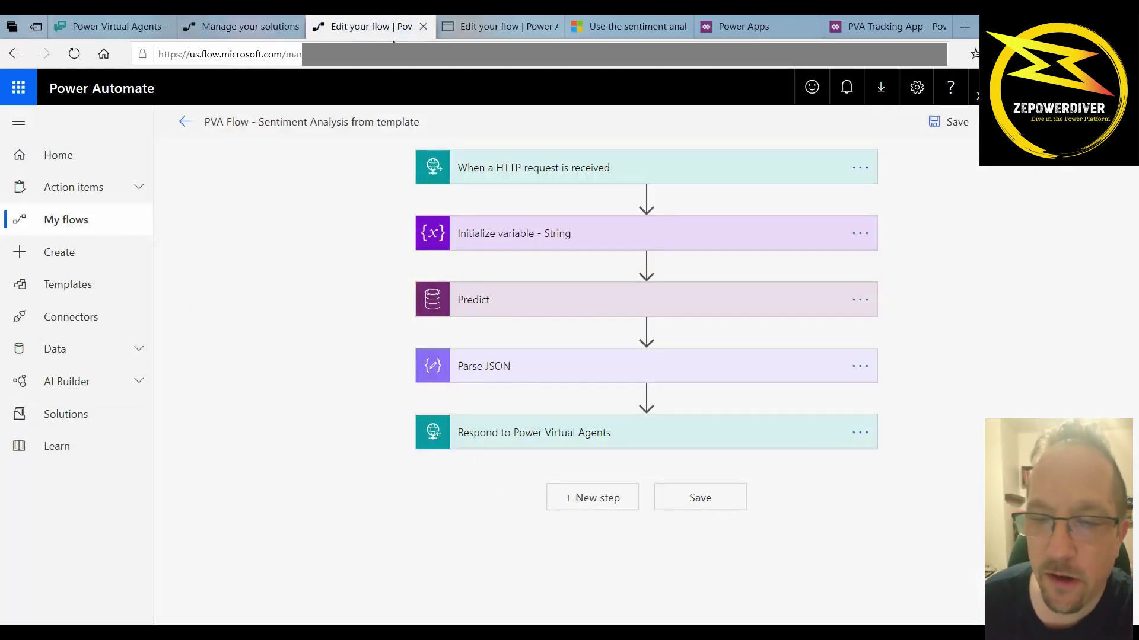
{"action": "left_click", "coordinate": [656, 178]}
{"action": "left_click", "coordinate": [655, 177]}
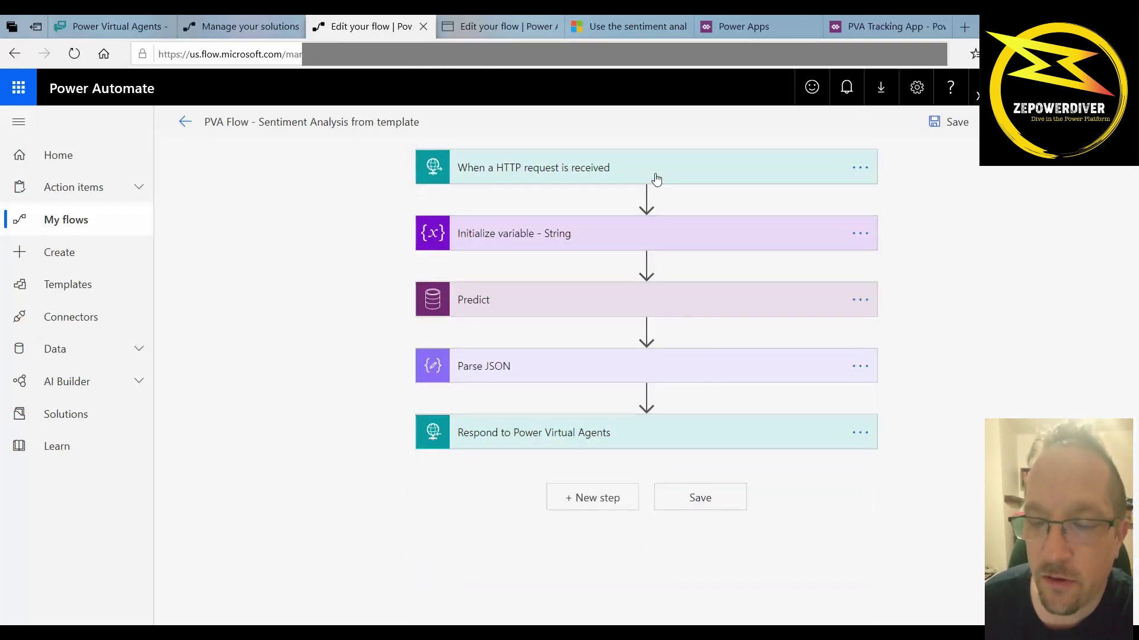
{"action": "left_click", "coordinate": [673, 440]}
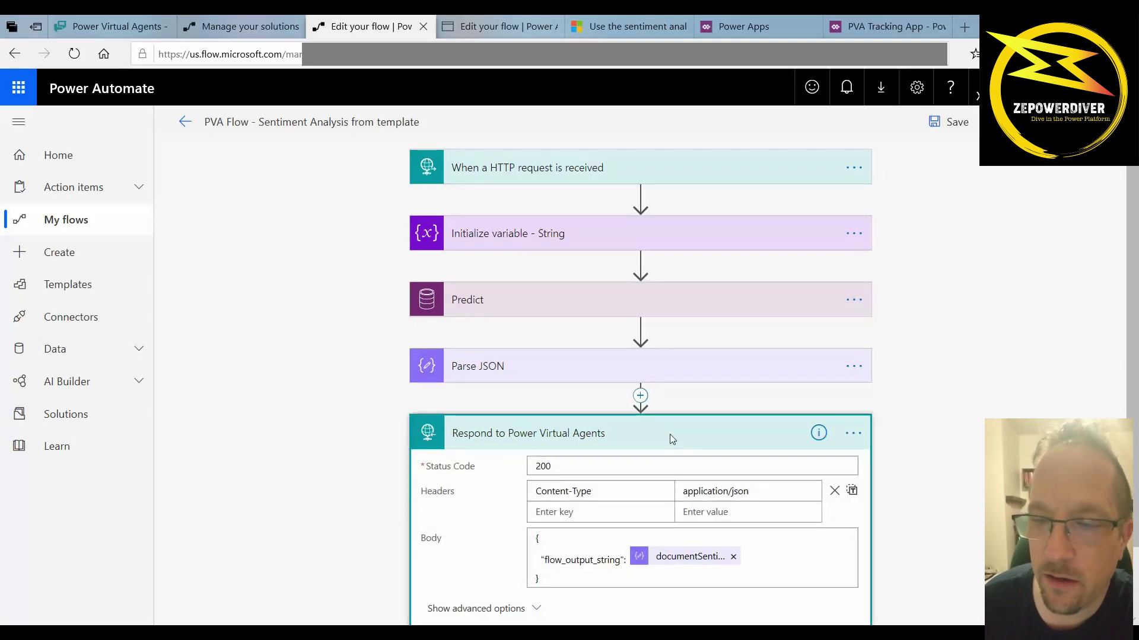
{"action": "left_click", "coordinate": [655, 179]}
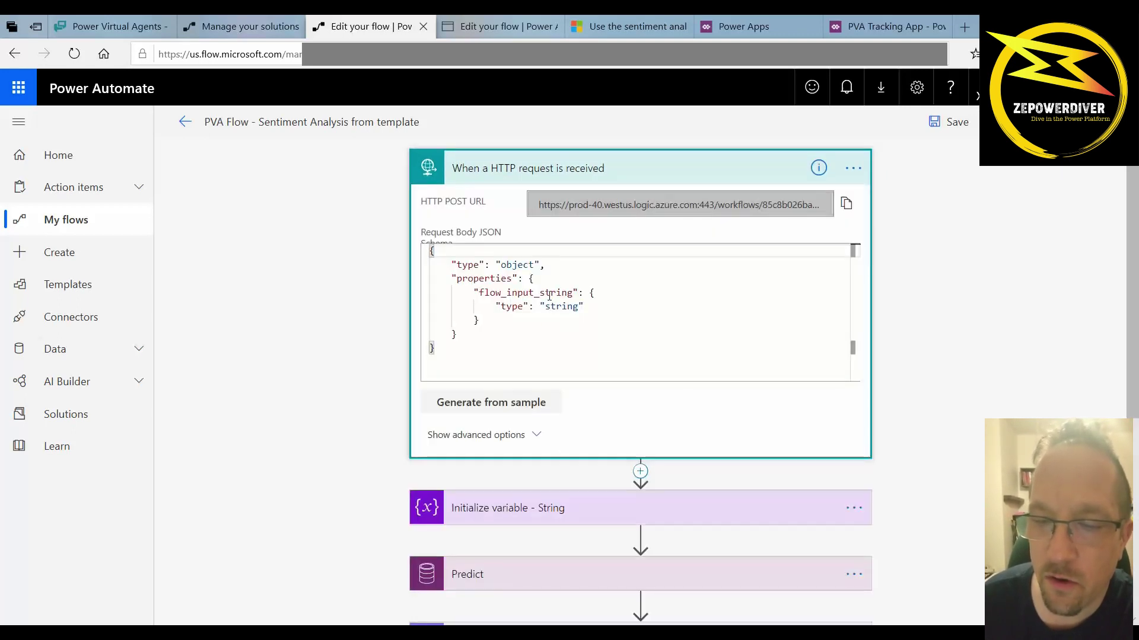
{"action": "left_click_drag", "start_coordinate": [549, 319], "coordinate": [441, 267]}
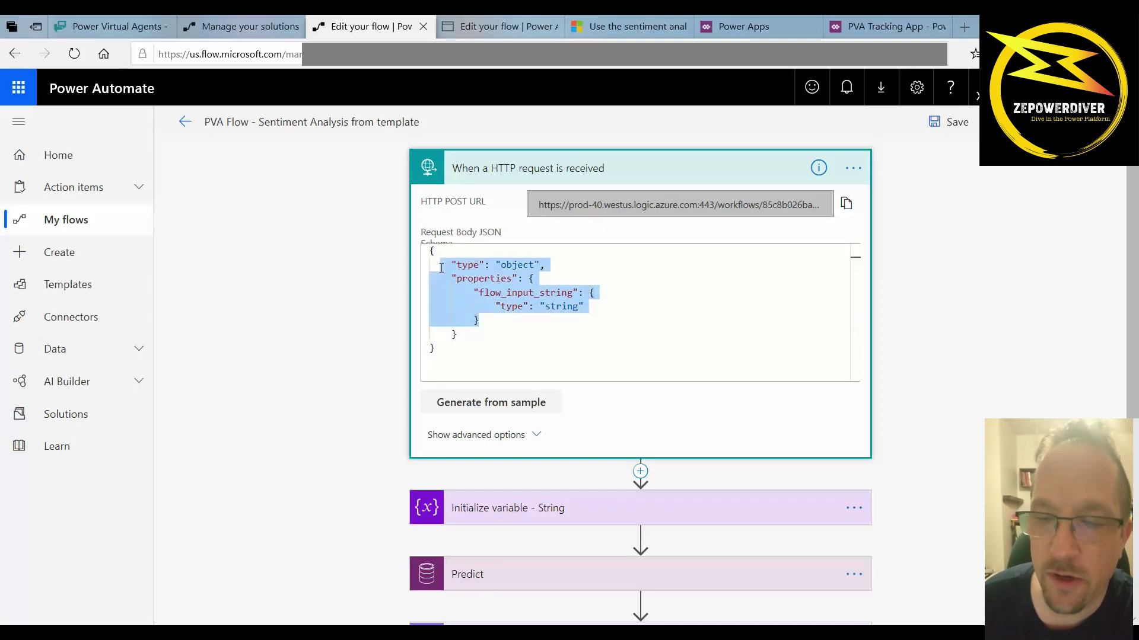
{"action": "left_click", "coordinate": [608, 170]}
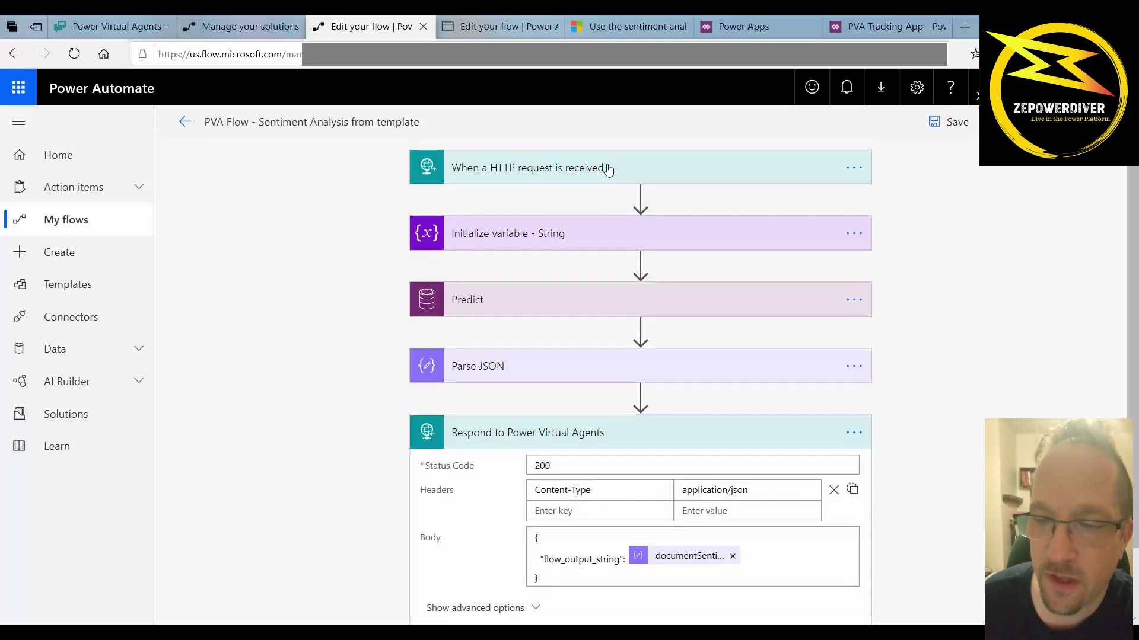
Review the Initialize variable step and the Predict request payload, then bring up the documentation article
{"action": "left_click", "coordinate": [593, 234]}
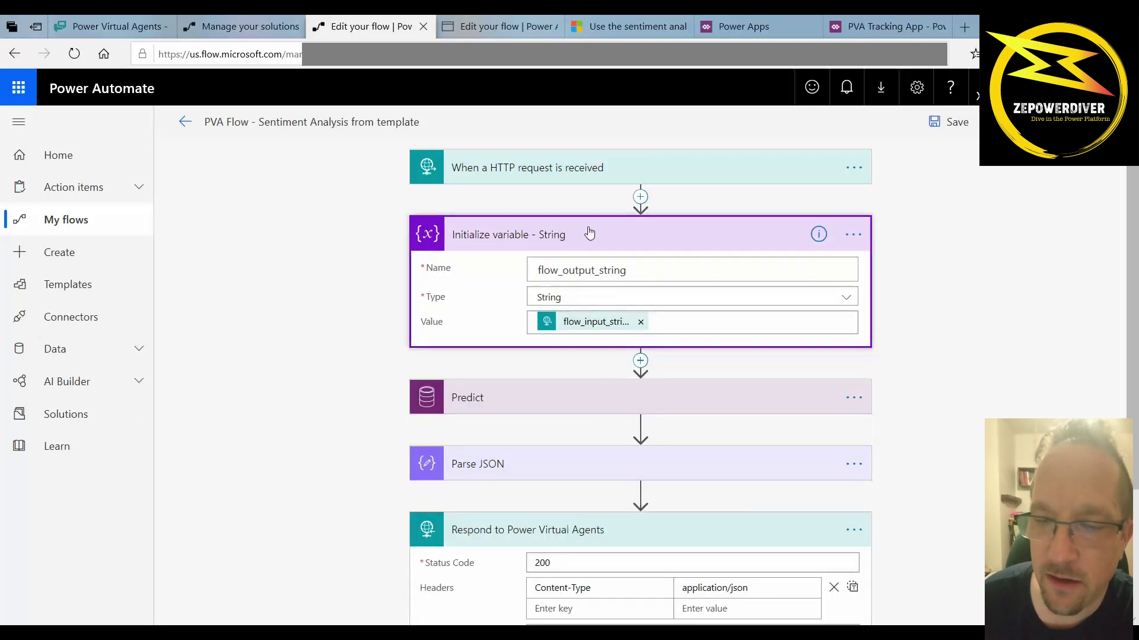
{"action": "left_click", "coordinate": [585, 236]}
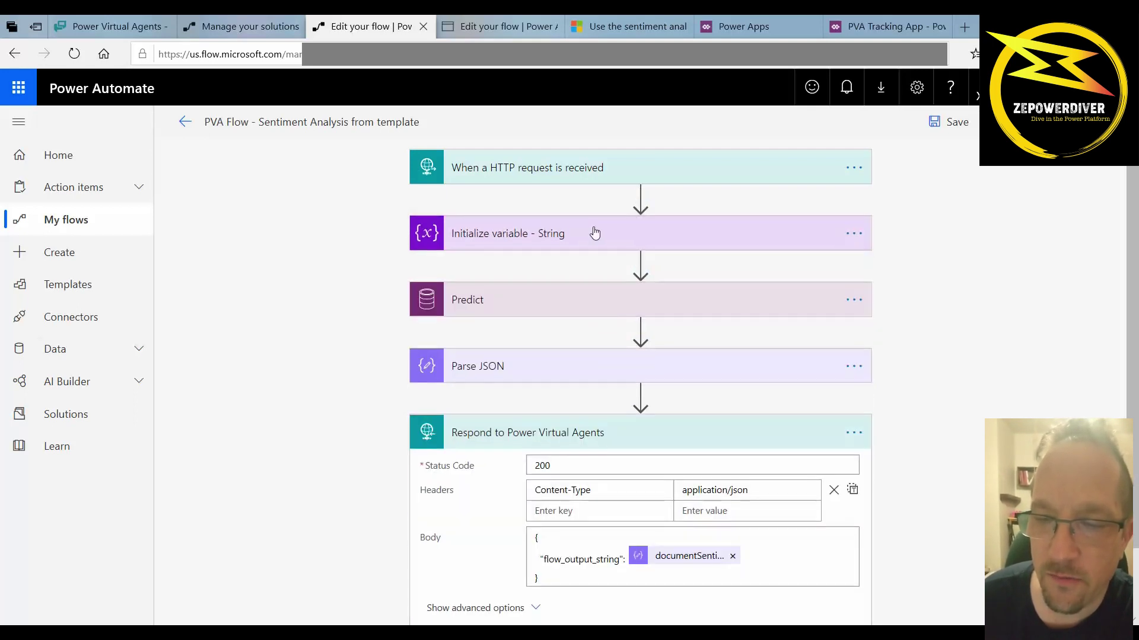
{"action": "left_click", "coordinate": [639, 232]}
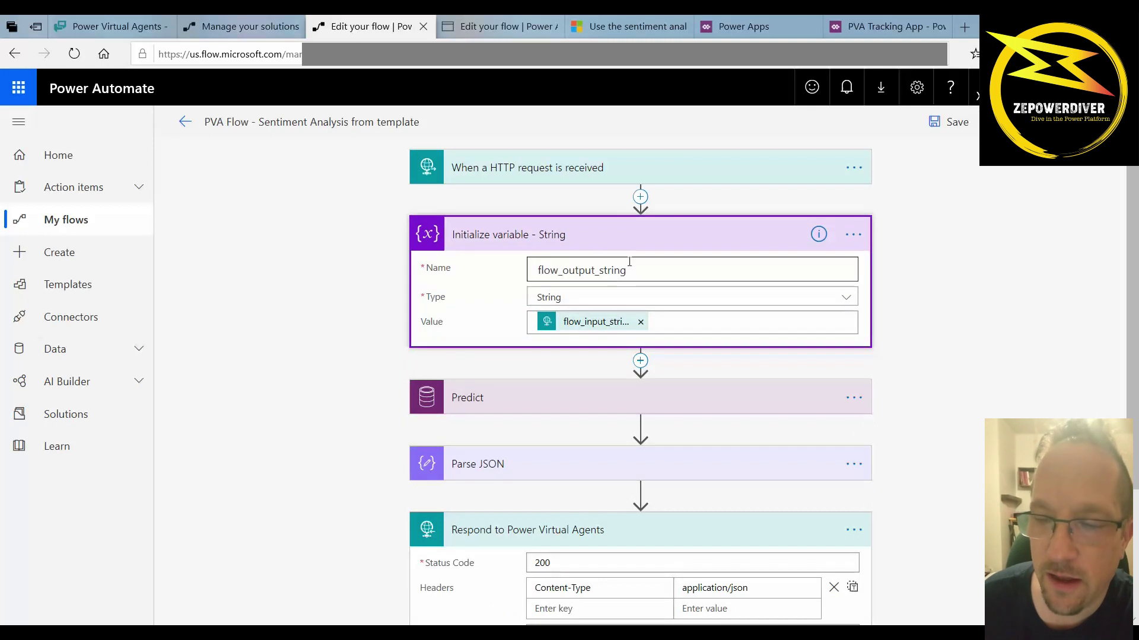
{"action": "left_click", "coordinate": [629, 245]}
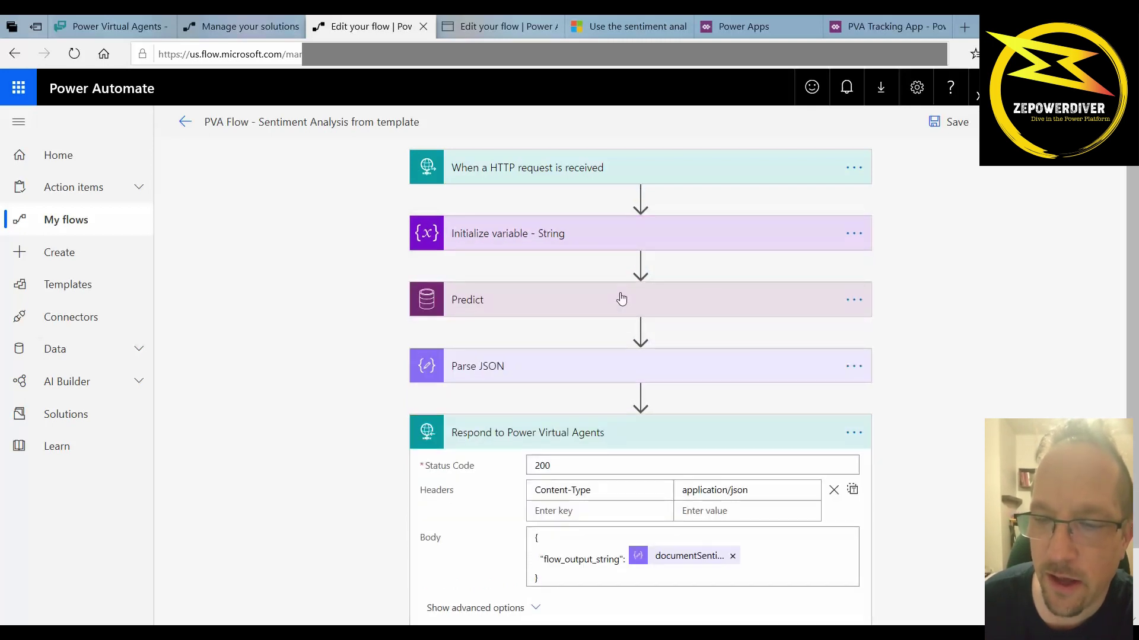
{"action": "left_click", "coordinate": [620, 295]}
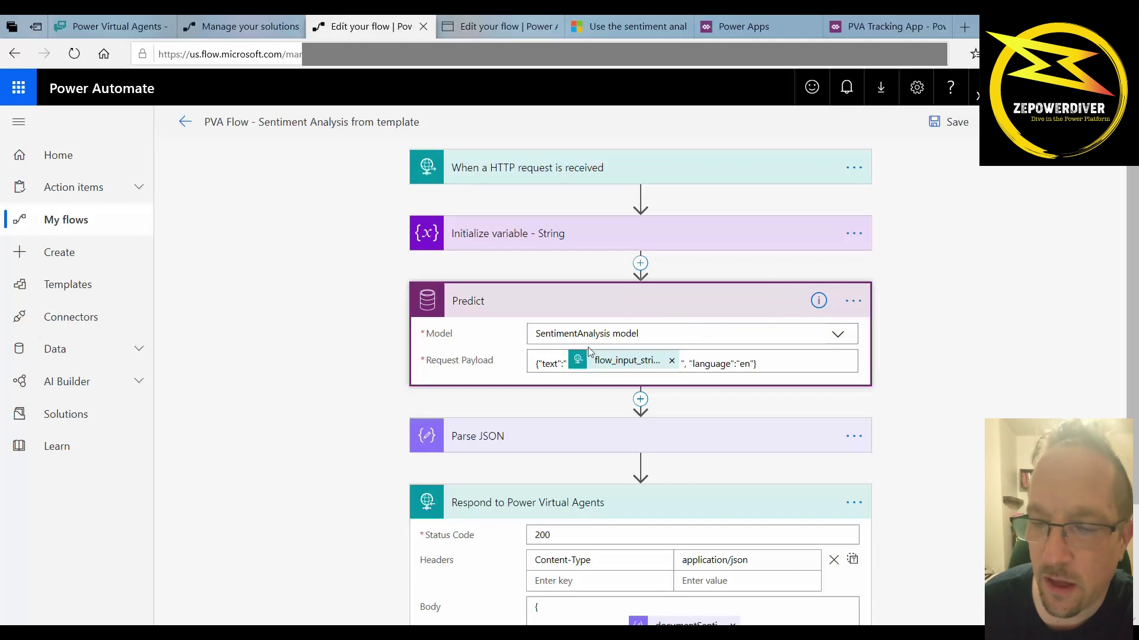
{"action": "left_click_drag", "start_coordinate": [767, 359], "coordinate": [529, 358]}
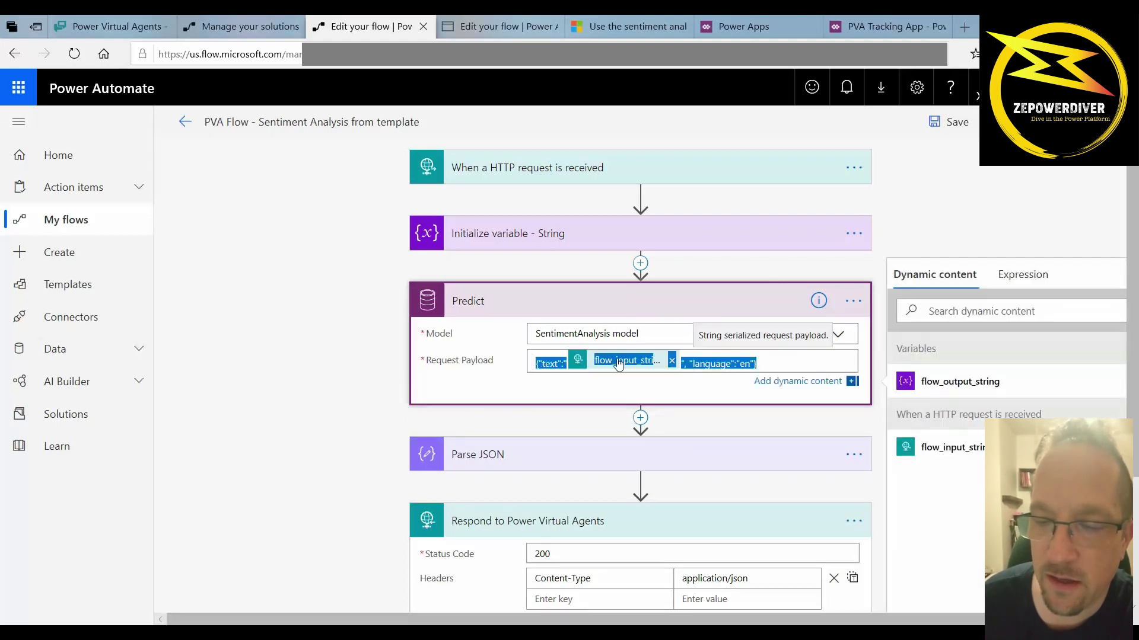
{"action": "left_click", "coordinate": [485, 366]}
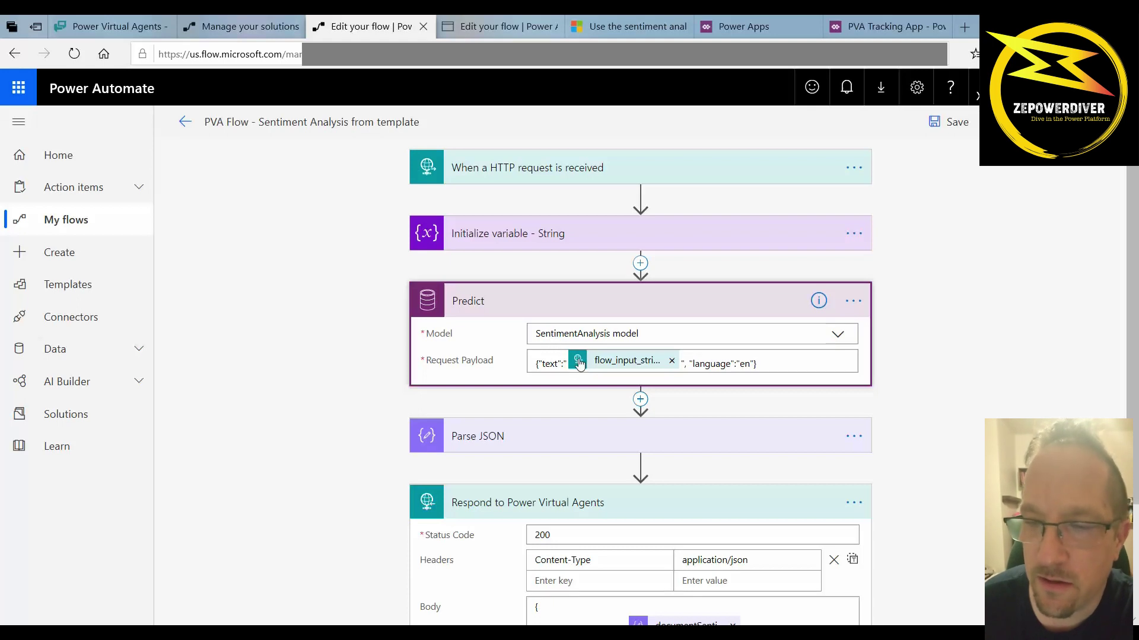
{"action": "left_click", "coordinate": [631, 29]}
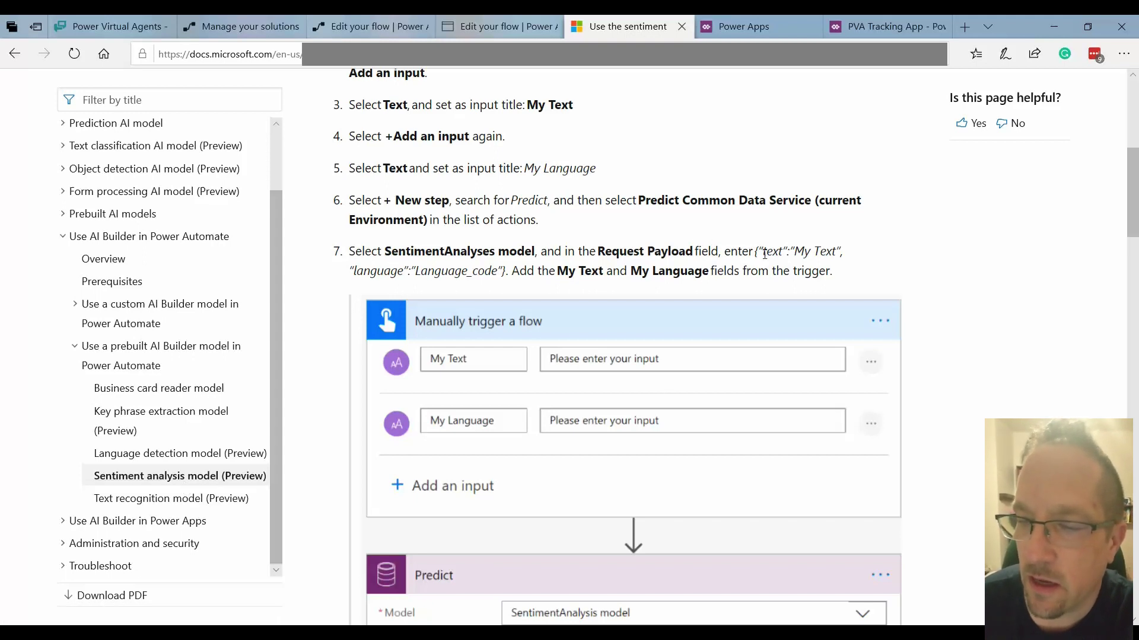
Scroll the article from the sample Predict request payload down to the Parse JSON schema
{"action": "left_click_drag", "start_coordinate": [761, 248], "coordinate": [763, 254]}
{"action": "scroll", "coordinate": [552, 258], "scroll_direction": "down", "scroll_amount": 3}
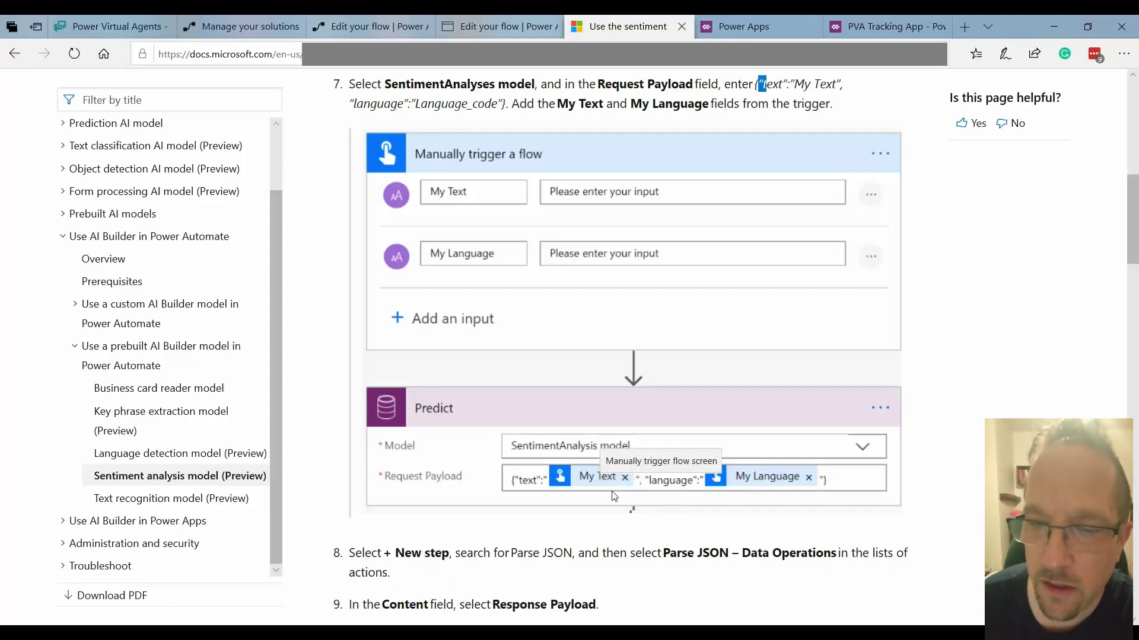
{"action": "scroll", "coordinate": [571, 238], "scroll_direction": "down", "scroll_amount": 5}
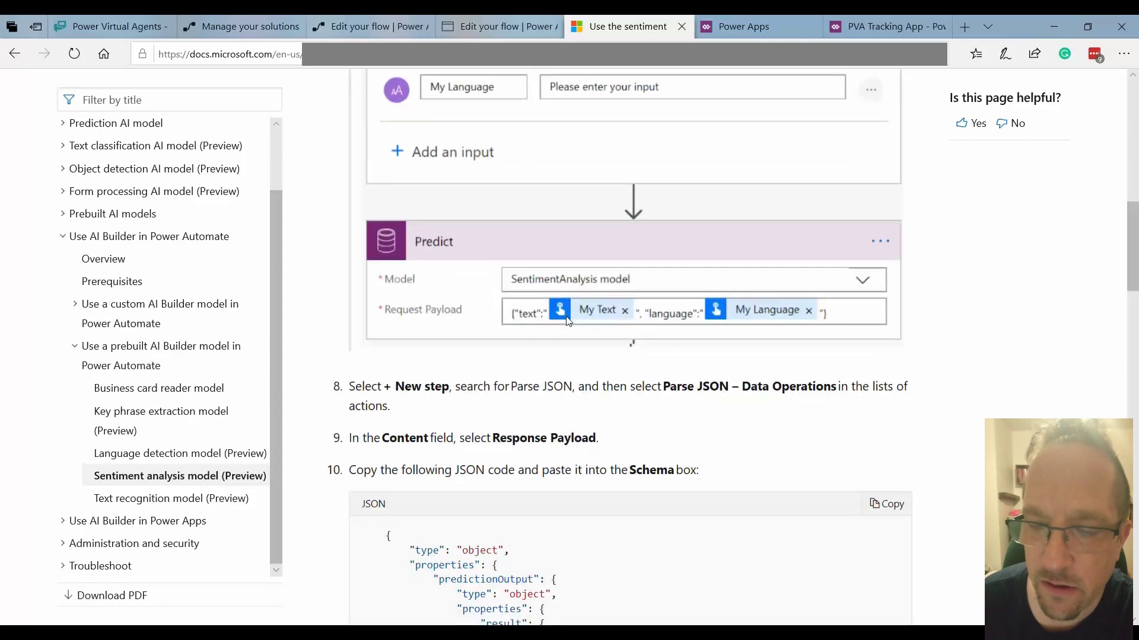
{"action": "scroll", "coordinate": [567, 318], "scroll_direction": "down", "scroll_amount": 2}
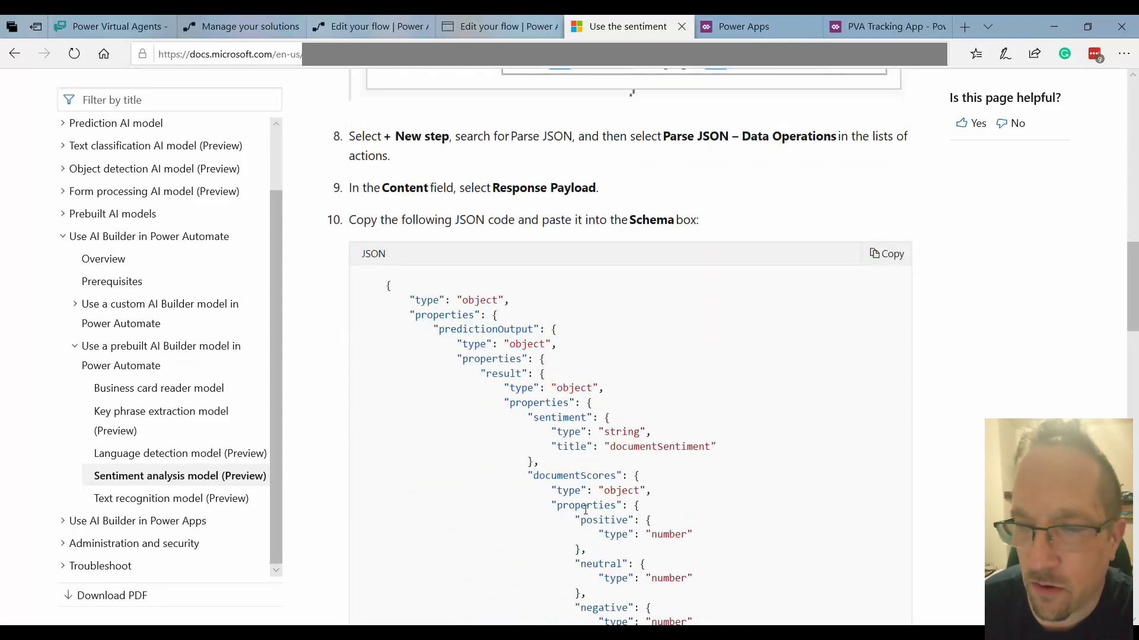
Expand Parse JSON and inspect the response body returning documentSentiment as flow_output_string
{"action": "left_click", "coordinate": [358, 30]}
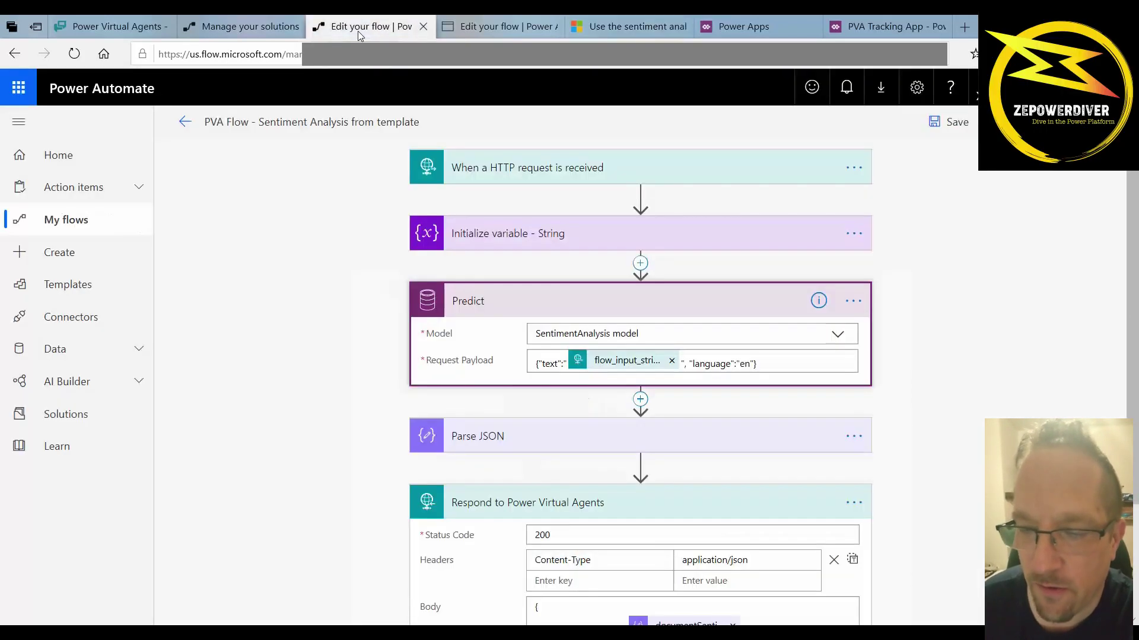
{"action": "left_click", "coordinate": [648, 426]}
{"action": "scroll", "coordinate": [648, 426], "scroll_direction": "down", "scroll_amount": 2}
{"action": "scroll", "coordinate": [598, 431], "scroll_direction": "down", "scroll_amount": 3}
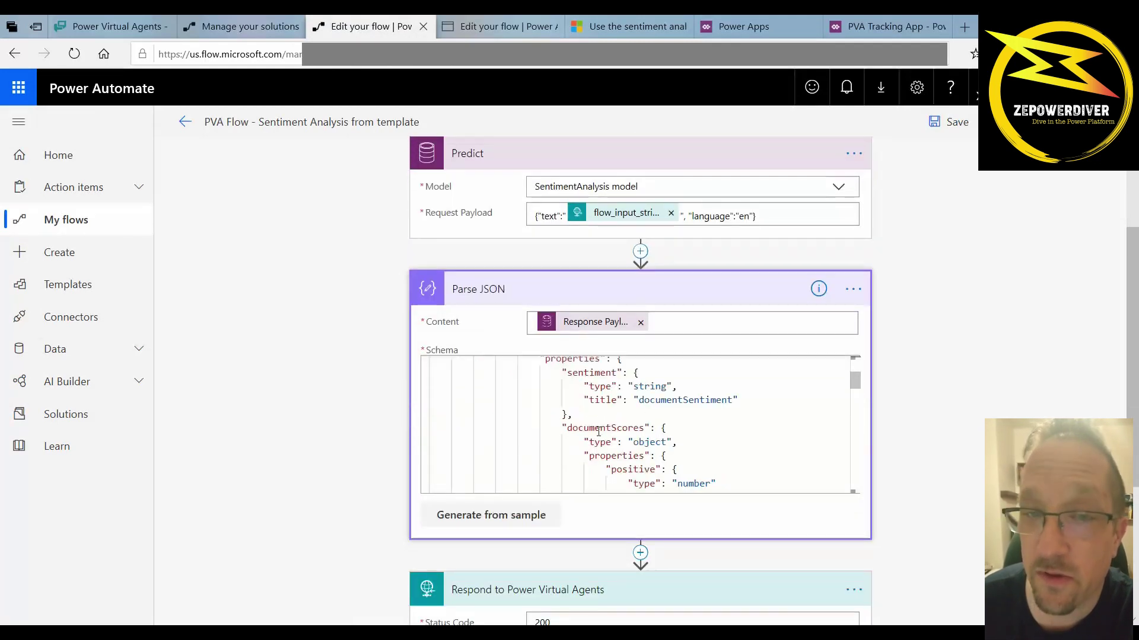
{"action": "scroll", "coordinate": [948, 474], "scroll_direction": "down", "scroll_amount": 4}
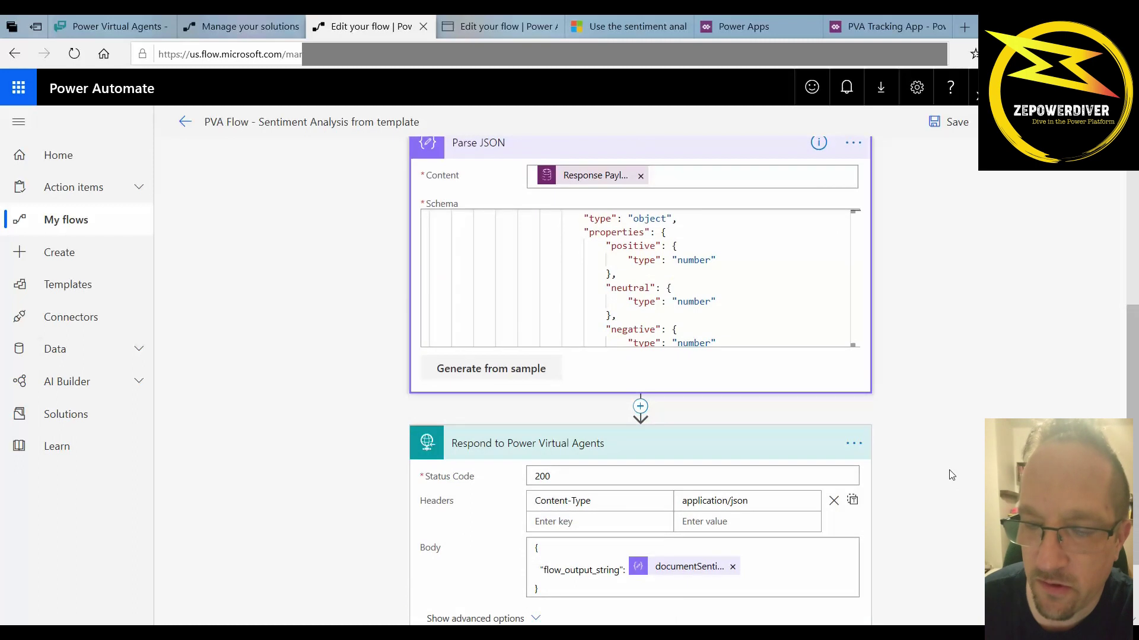
{"action": "left_click", "coordinate": [597, 477]}
{"action": "key", "text": "ctrl+a"}
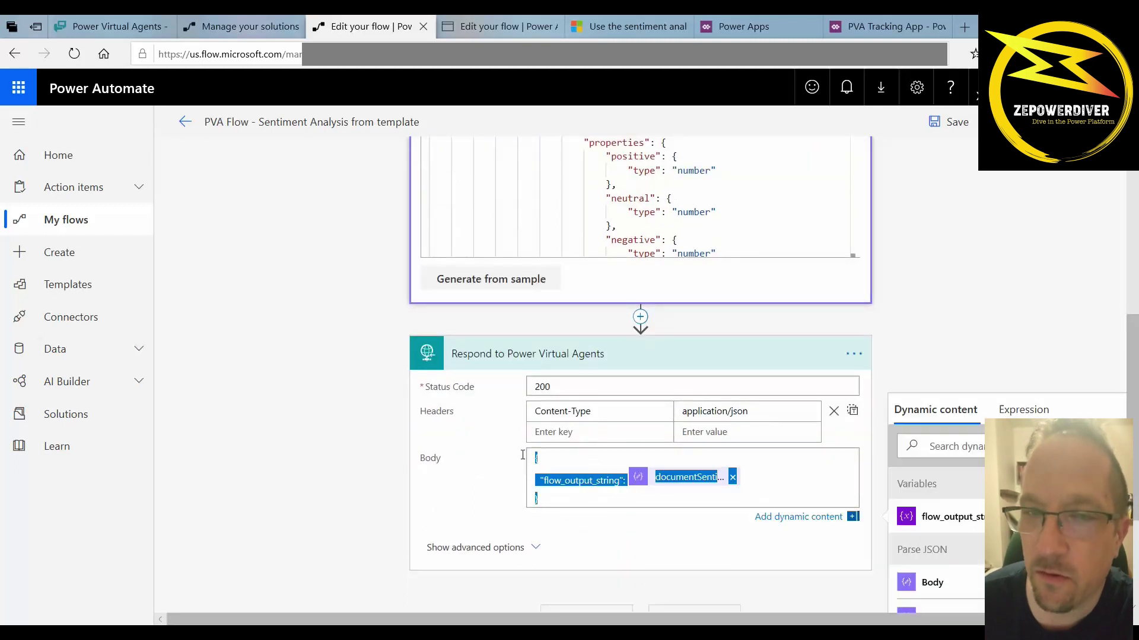
{"action": "left_click", "coordinate": [674, 495]}
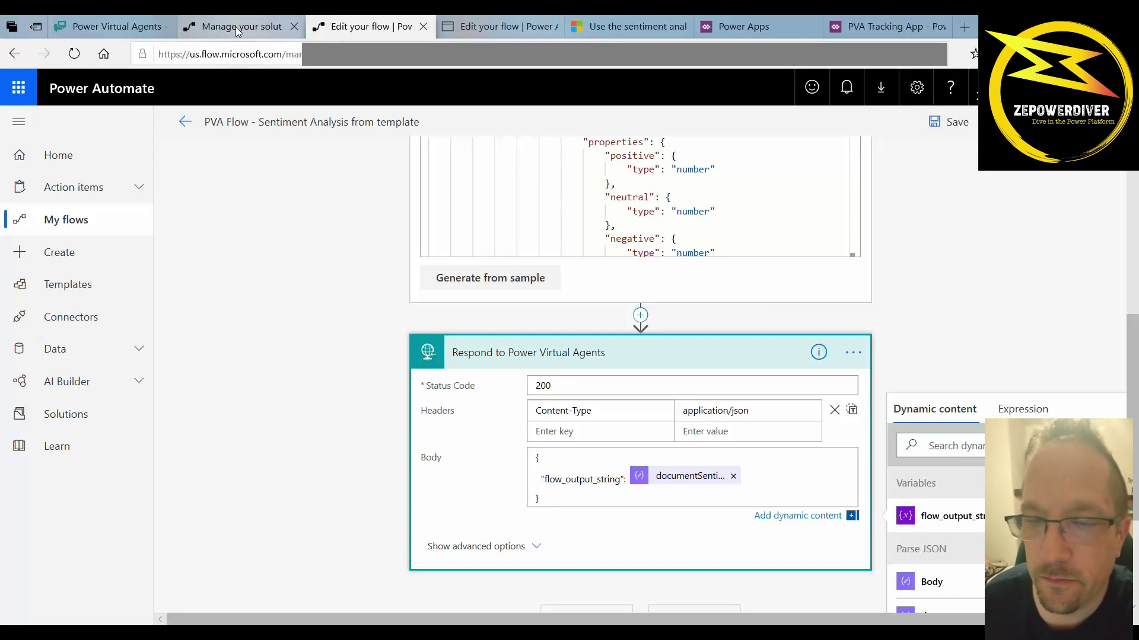
Scroll the topic past the confirmation question to the Save results to CDS inputs, then revisit the flow
{"action": "left_click", "coordinate": [112, 27]}
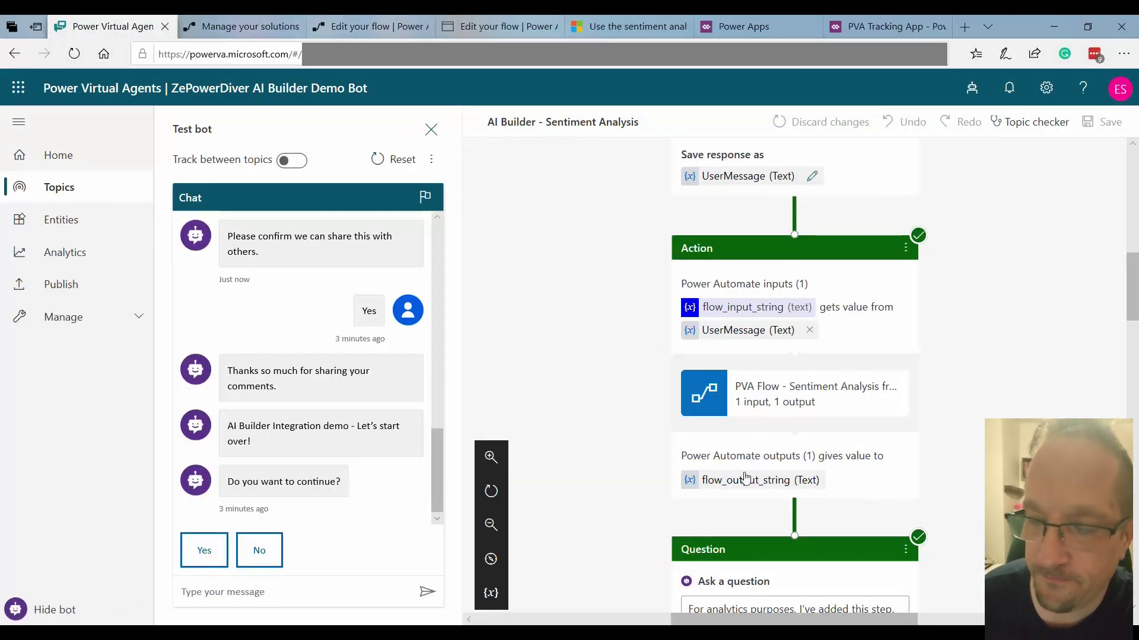
{"action": "scroll", "coordinate": [746, 478], "scroll_direction": "down", "scroll_amount": 5}
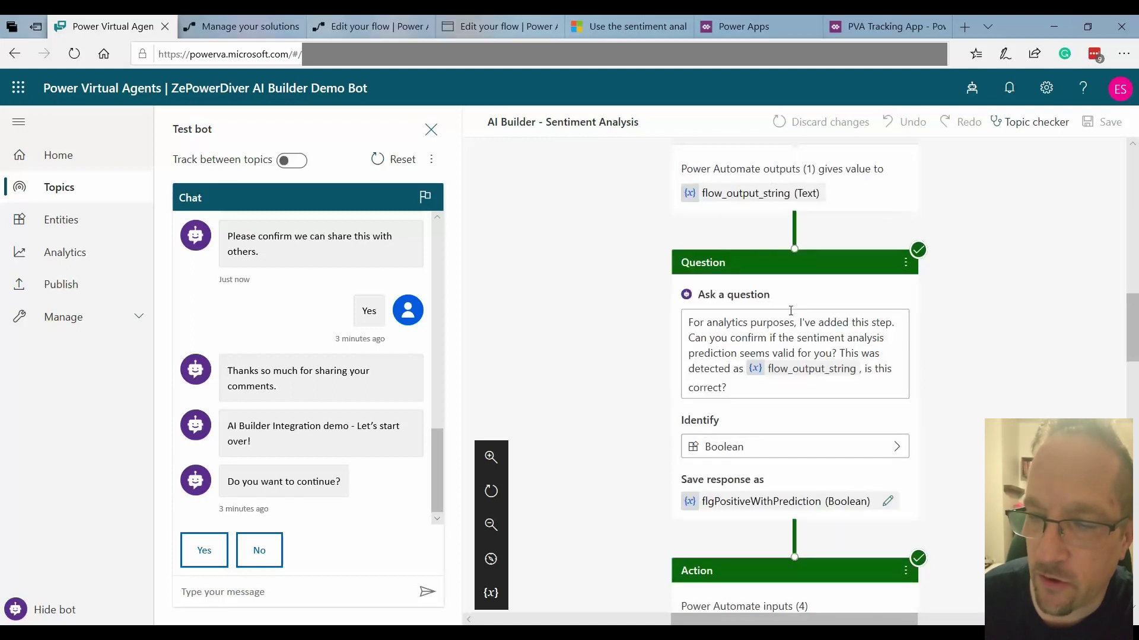
{"action": "left_click", "coordinate": [756, 395]}
{"action": "key", "text": "ctrl+a"}
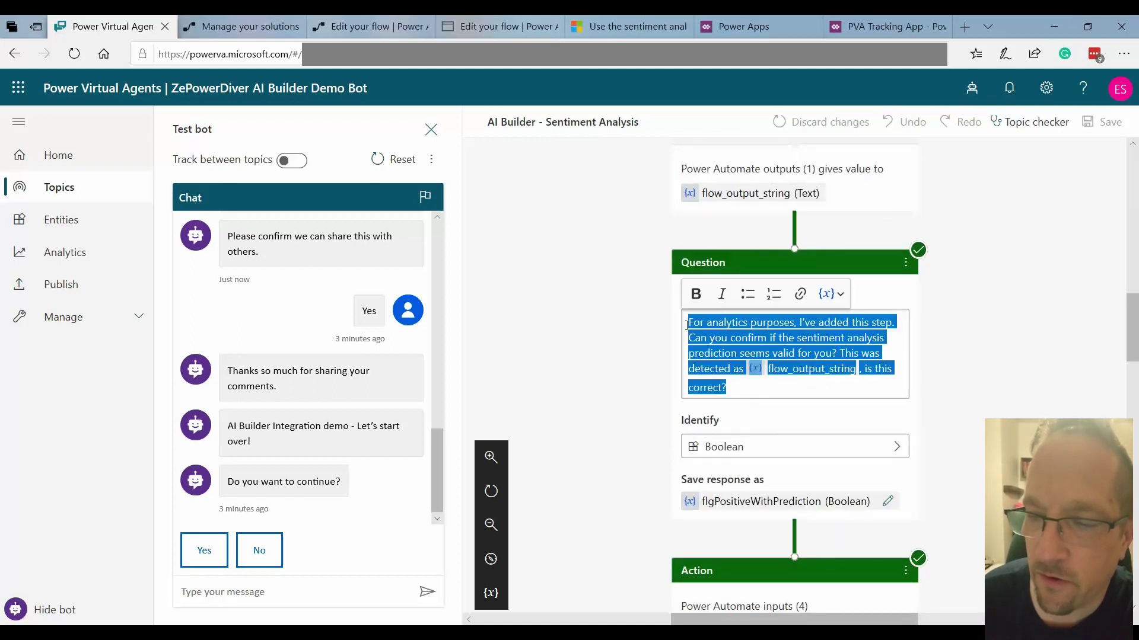
{"action": "left_click", "coordinate": [833, 392]}
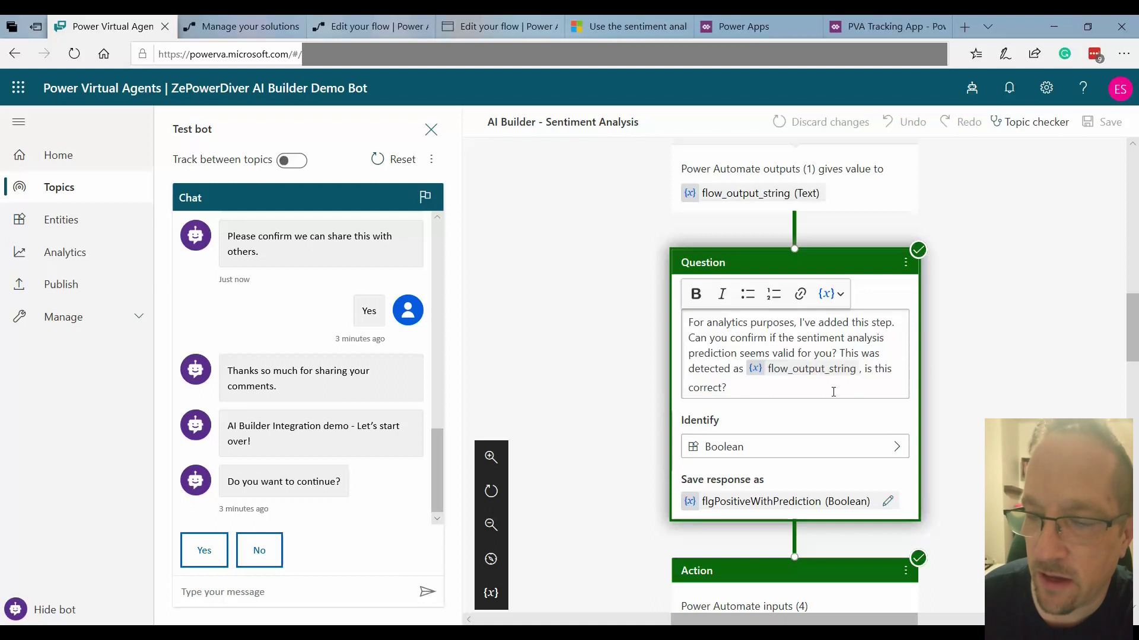
{"action": "scroll", "coordinate": [789, 389], "scroll_direction": "down", "scroll_amount": 2}
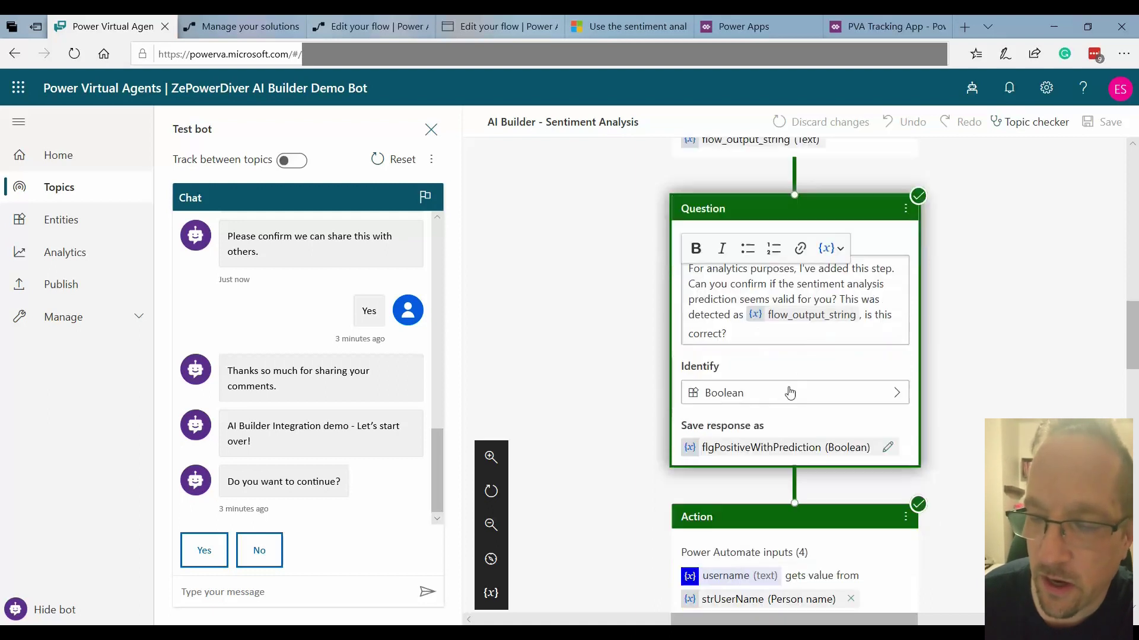
{"action": "scroll", "coordinate": [790, 392], "scroll_direction": "down", "scroll_amount": 2}
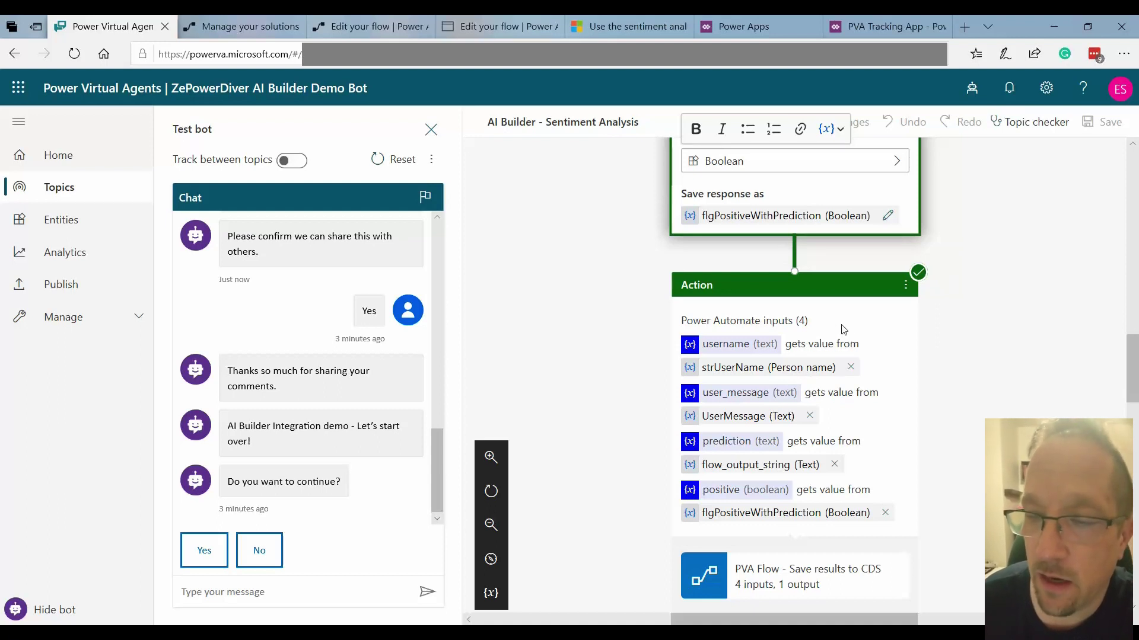
{"action": "left_click", "coordinate": [365, 28]}
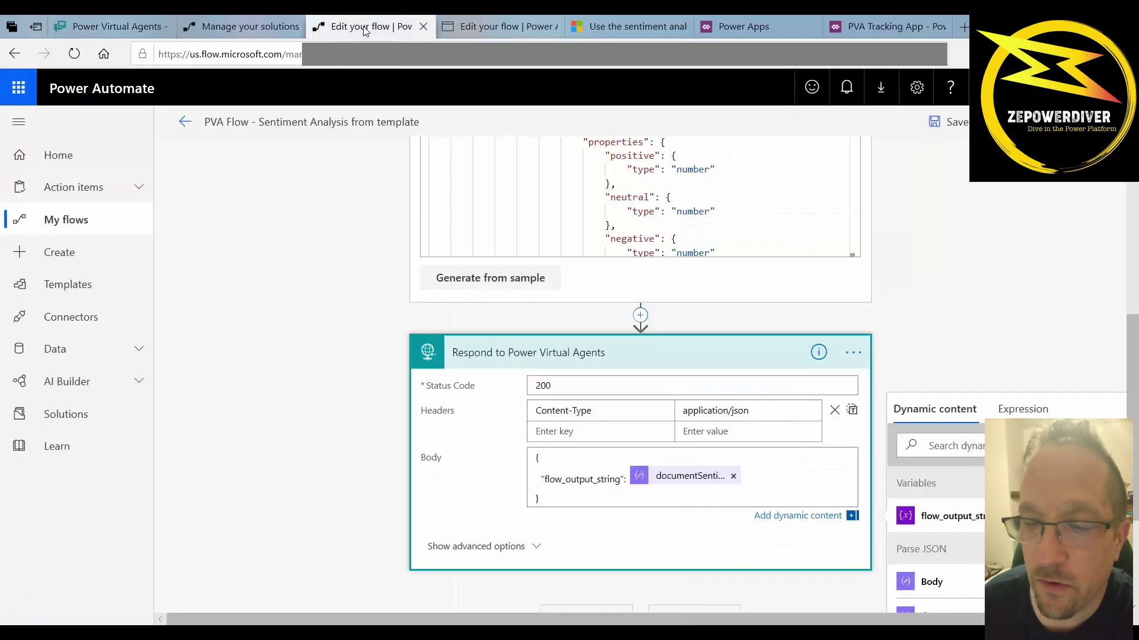
{"action": "left_click", "coordinate": [470, 21]}
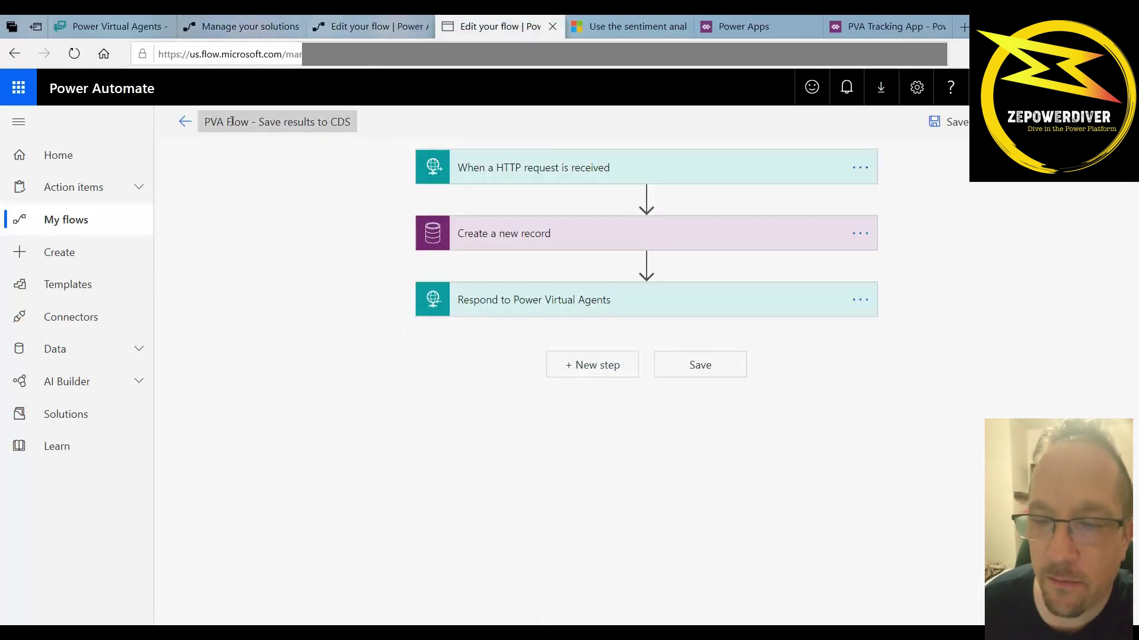
{"action": "left_click", "coordinate": [592, 174]}
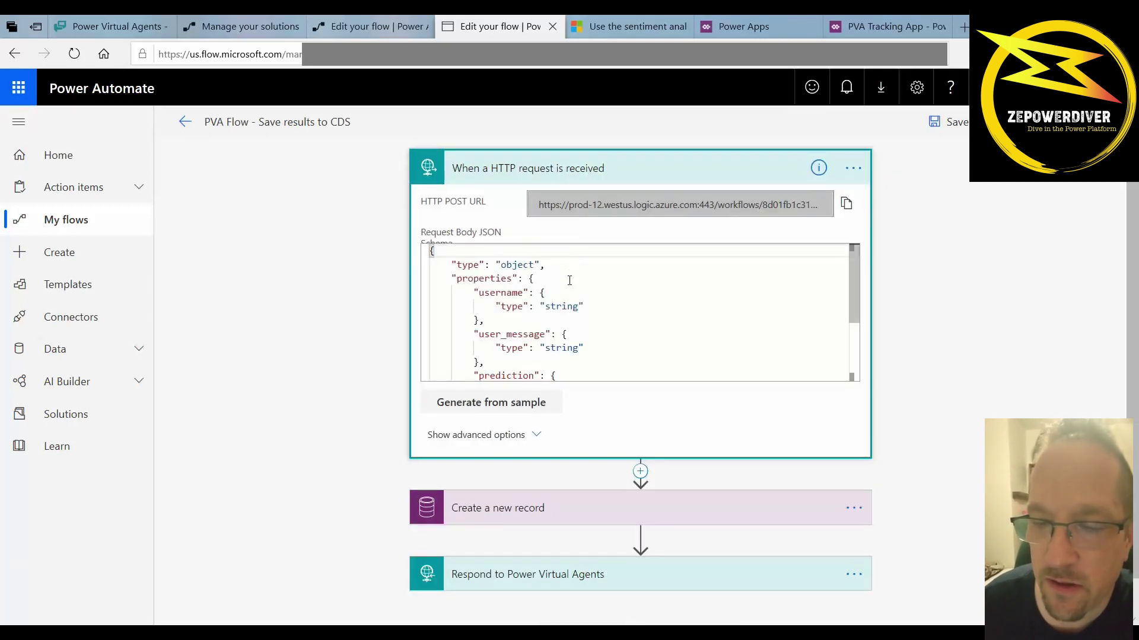
{"action": "scroll", "coordinate": [504, 296], "scroll_direction": "down", "scroll_amount": 1}
{"action": "scroll", "coordinate": [528, 309], "scroll_direction": "down", "scroll_amount": 1}
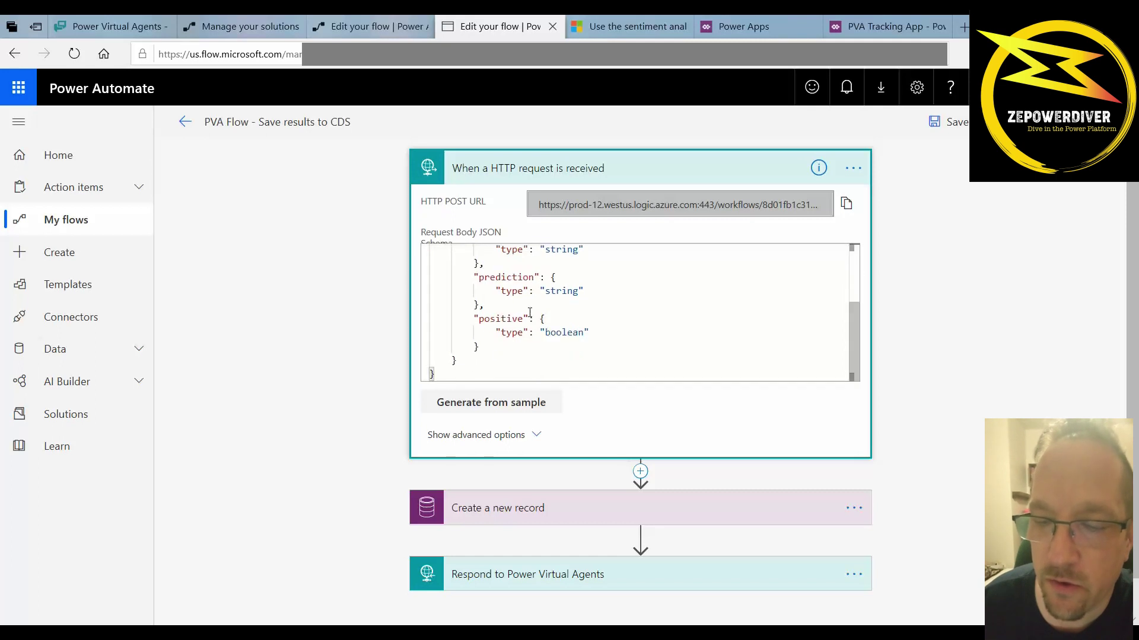
{"action": "scroll", "coordinate": [526, 302], "scroll_direction": "up", "scroll_amount": 2}
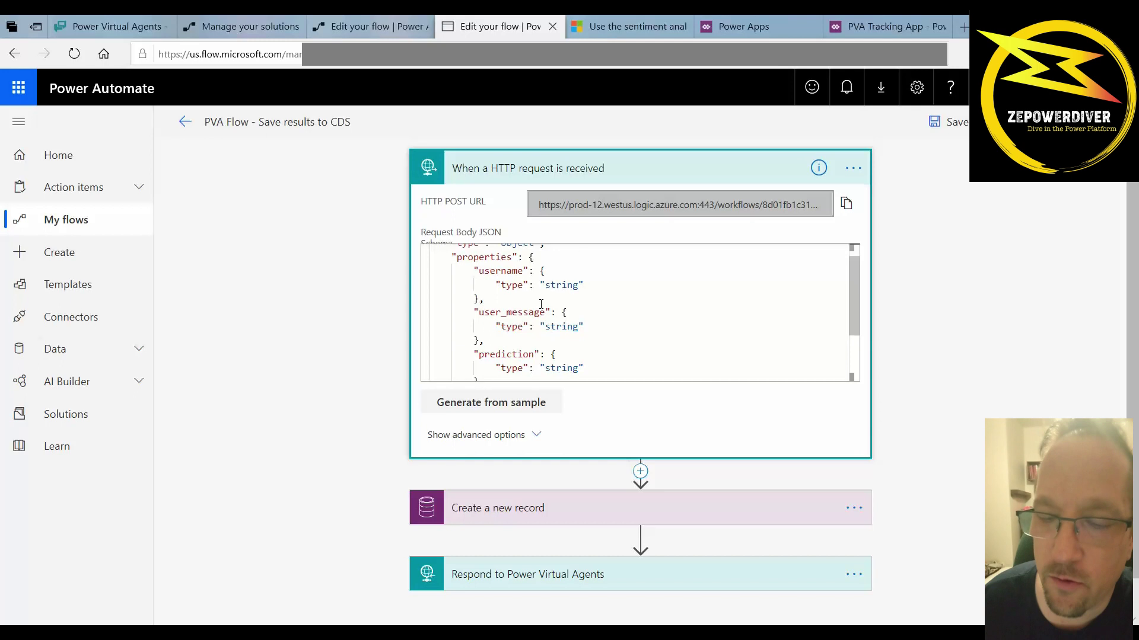
{"action": "scroll", "coordinate": [537, 302], "scroll_direction": "down", "scroll_amount": 1}
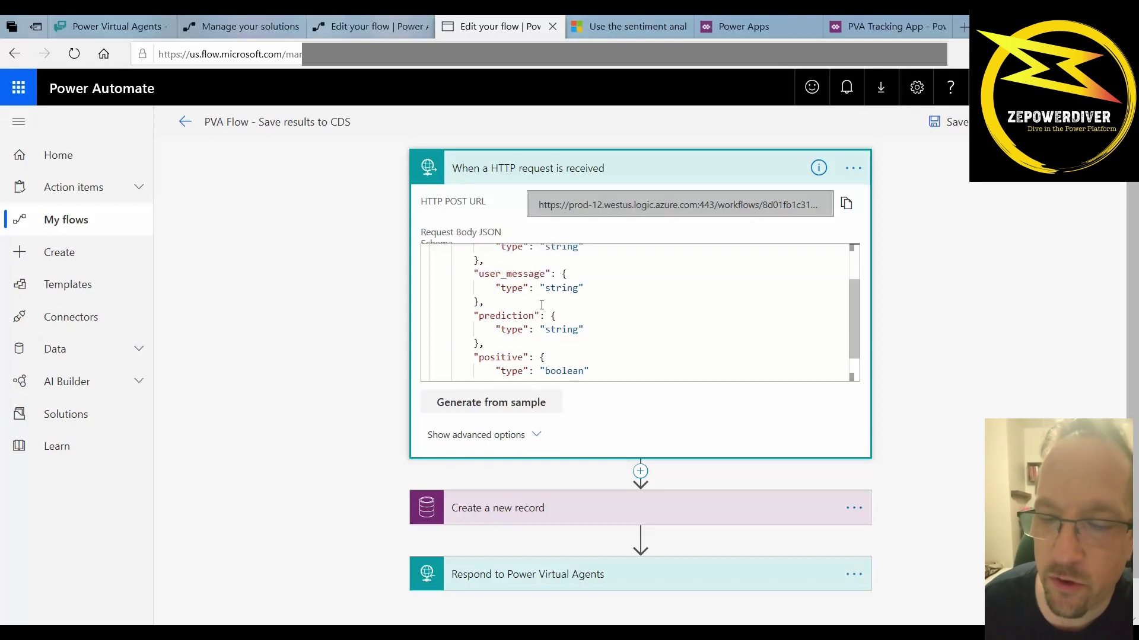
{"action": "scroll", "coordinate": [541, 305], "scroll_direction": "down", "scroll_amount": 1}
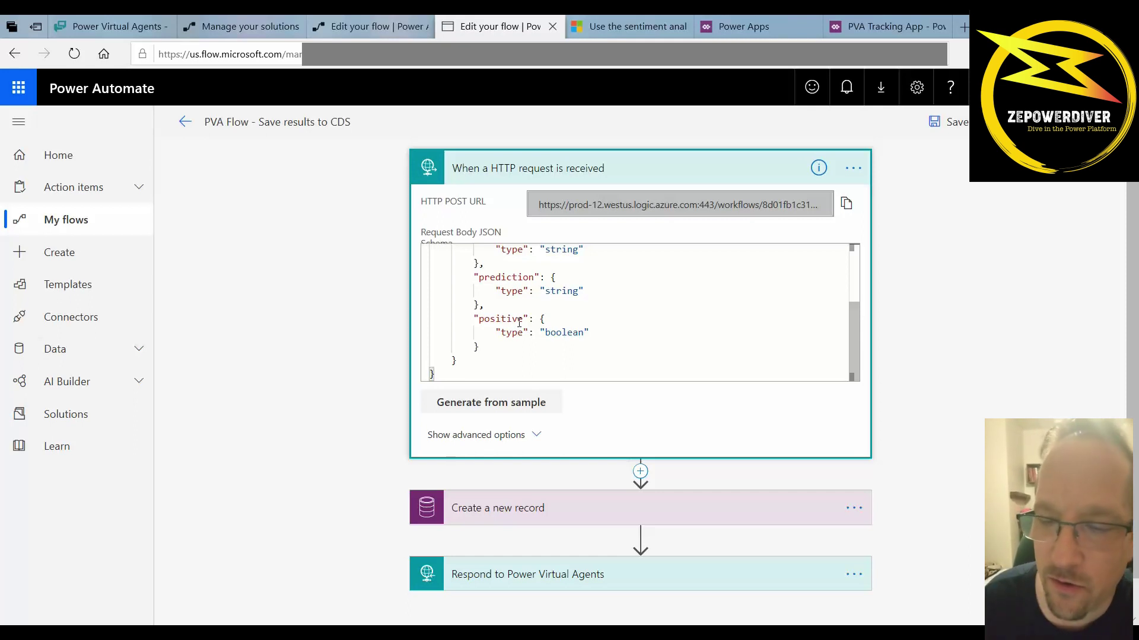
{"action": "scroll", "coordinate": [536, 300], "scroll_direction": "down", "scroll_amount": 1}
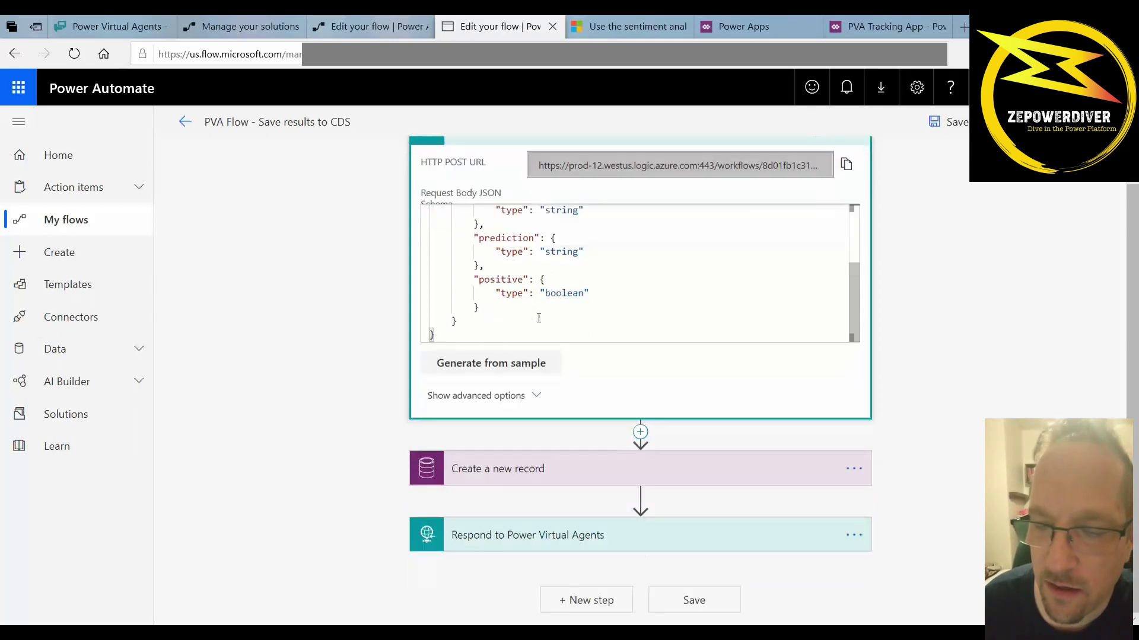
{"action": "left_click", "coordinate": [586, 466]}
{"action": "scroll", "coordinate": [588, 465], "scroll_direction": "down", "scroll_amount": 3}
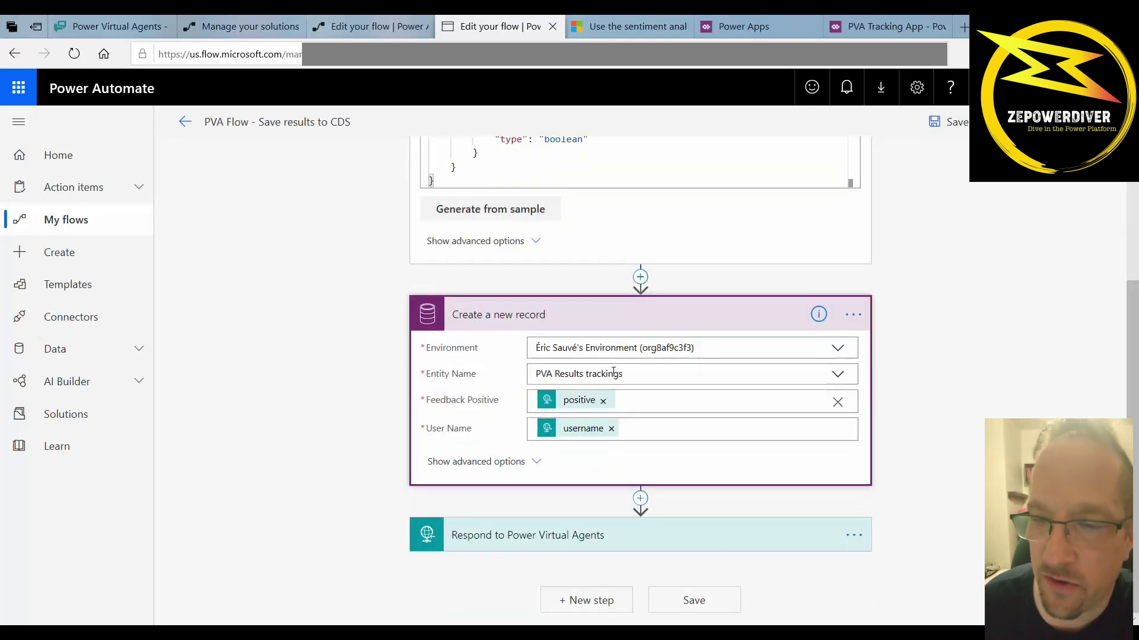
{"action": "left_click", "coordinate": [763, 23]}
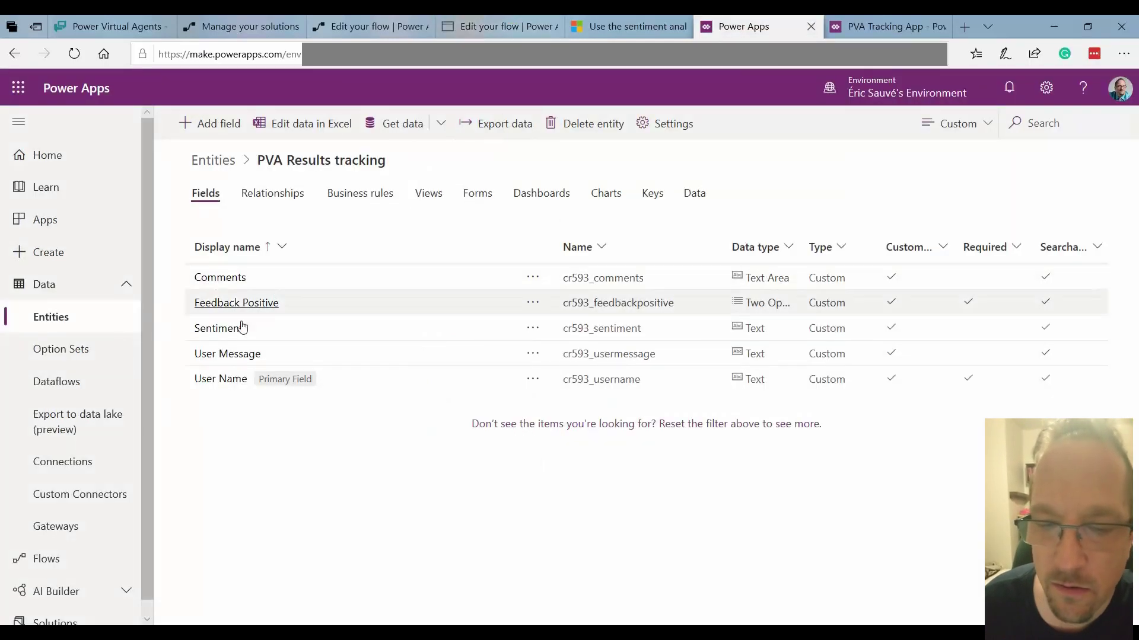
{"action": "left_click", "coordinate": [372, 23]}
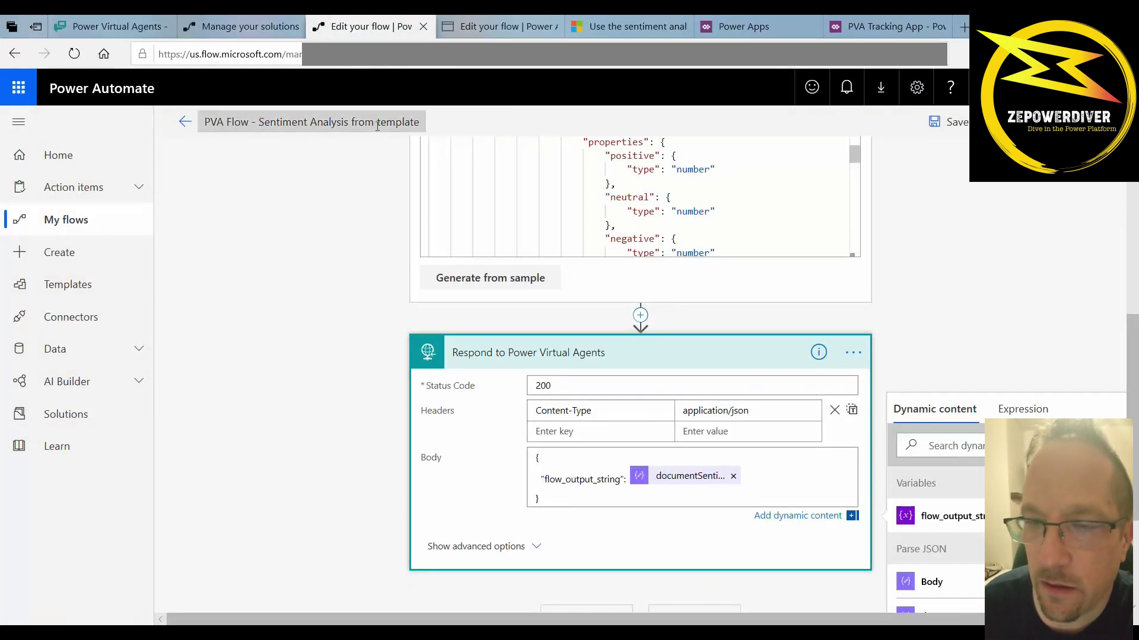
Check the Save results to CDS response returns oknok as OK, then revisit the Sentiment Analysis topic
{"action": "left_click", "coordinate": [493, 28]}
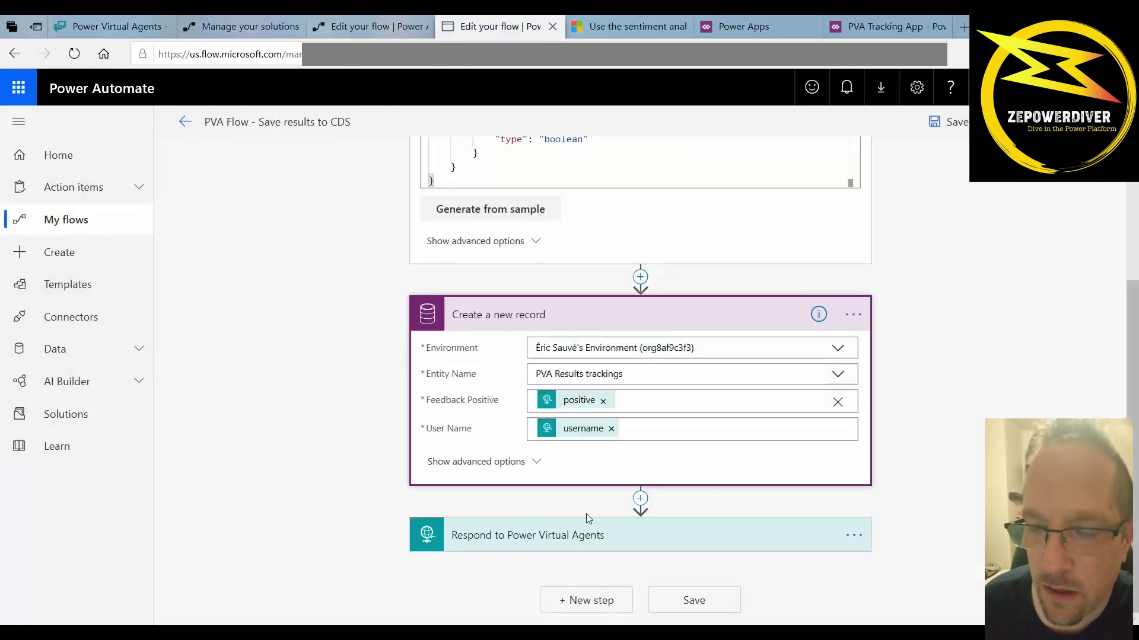
{"action": "left_click", "coordinate": [588, 536]}
{"action": "scroll", "coordinate": [608, 522], "scroll_direction": "down", "scroll_amount": 3}
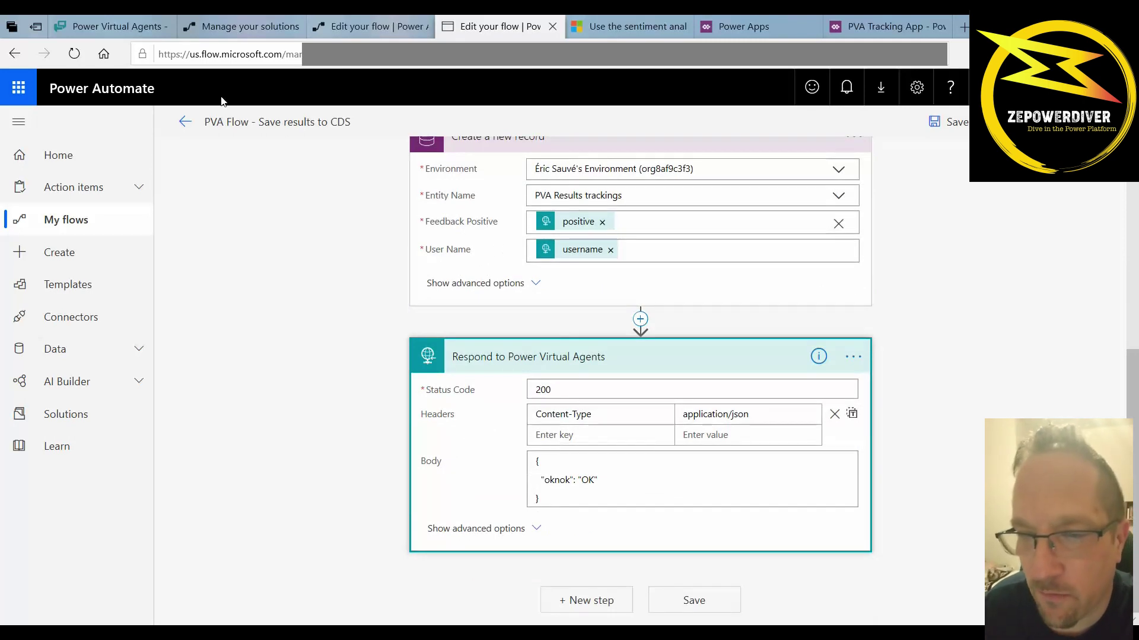
{"action": "left_click", "coordinate": [111, 25]}
{"action": "scroll", "coordinate": [645, 326], "scroll_direction": "down", "scroll_amount": 7}
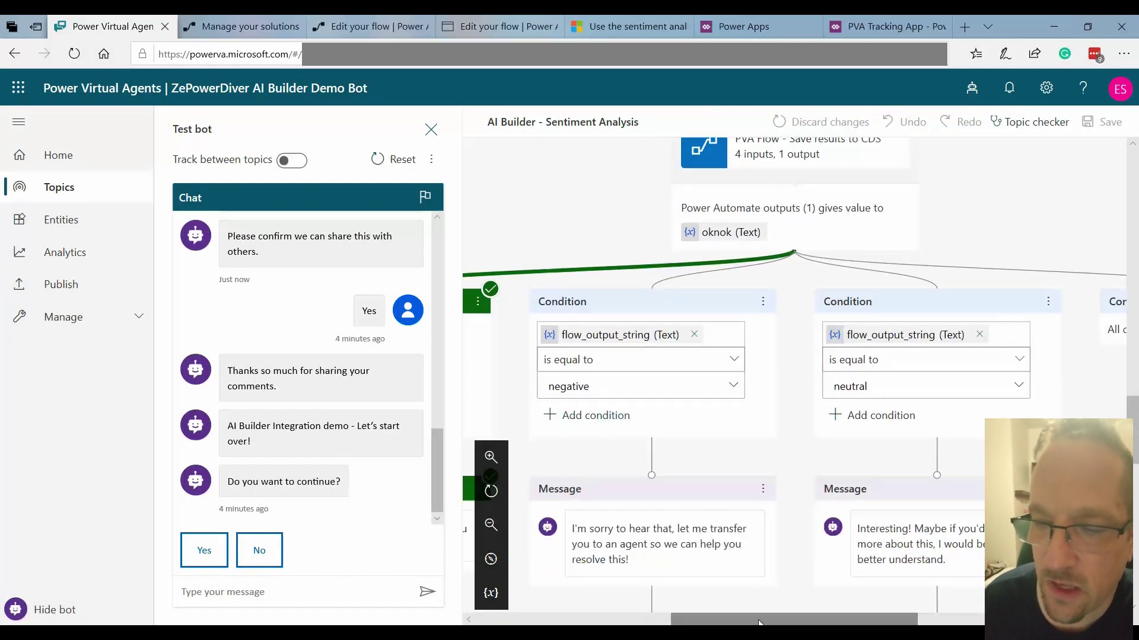
Pan the topic canvas across the negative, neutral and other Message and Redirect branches
{"action": "left_click_drag", "start_coordinate": [765, 620], "coordinate": [647, 615]}
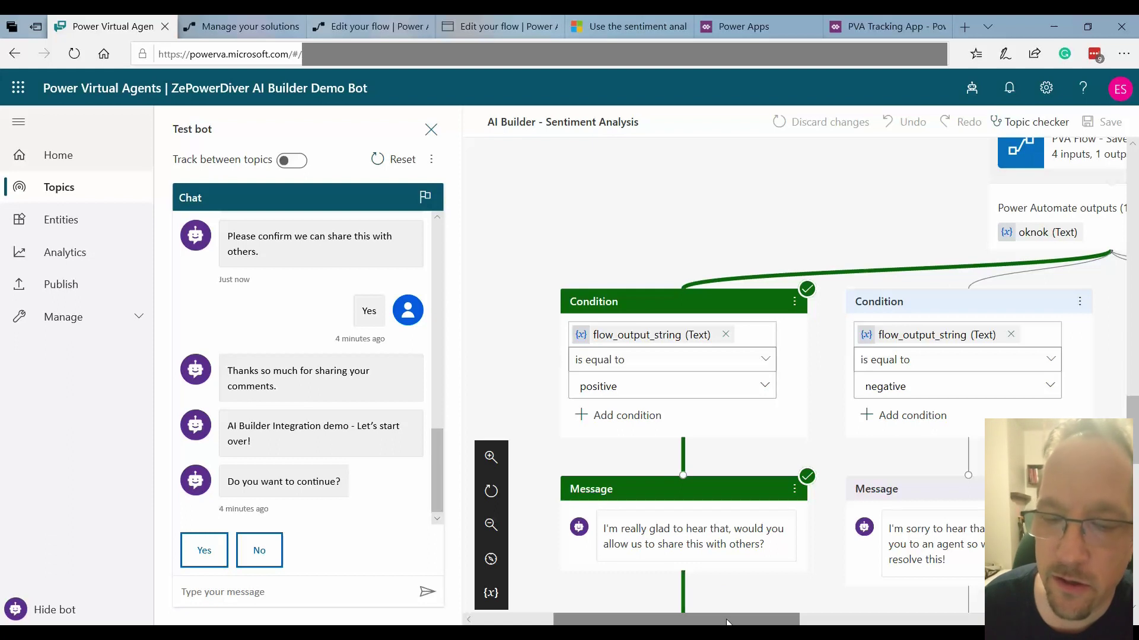
{"action": "left_click_drag", "start_coordinate": [727, 623], "coordinate": [702, 617]}
{"action": "scroll", "coordinate": [746, 555], "scroll_direction": "down", "scroll_amount": 2}
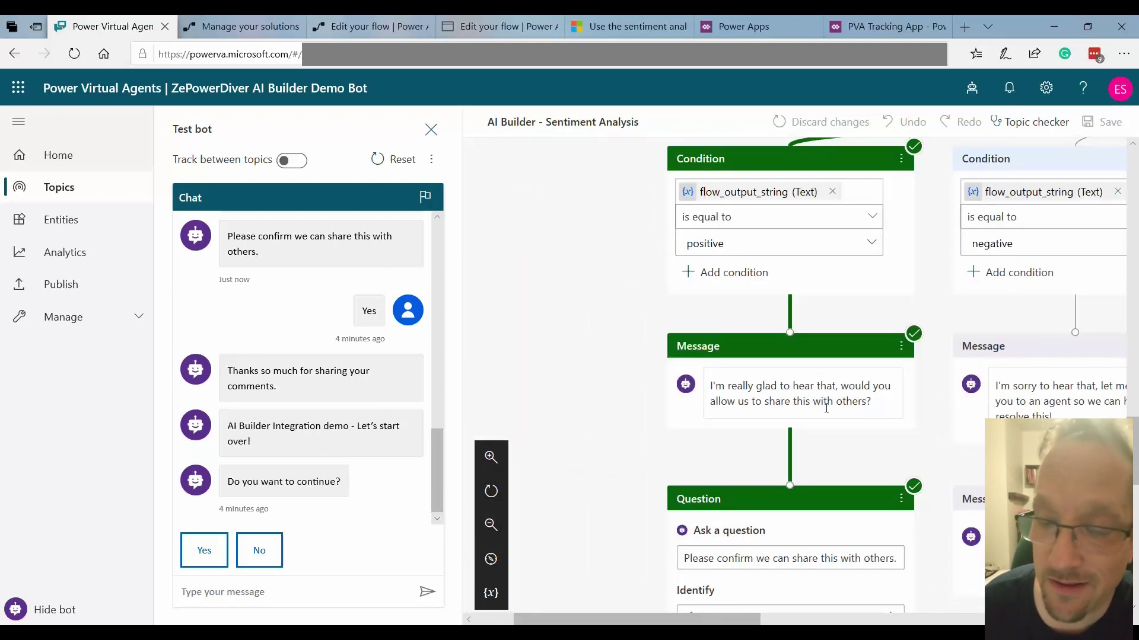
{"action": "scroll", "coordinate": [798, 516], "scroll_direction": "down", "scroll_amount": 2}
{"action": "scroll", "coordinate": [801, 493], "scroll_direction": "down", "scroll_amount": 1}
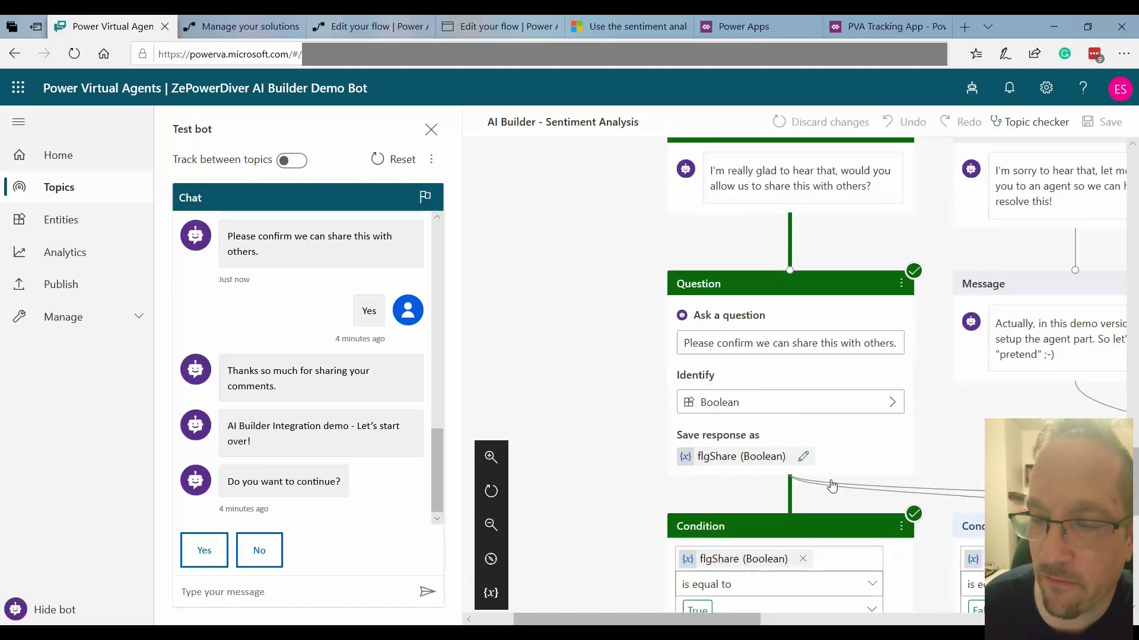
{"action": "scroll", "coordinate": [781, 382], "scroll_direction": "down", "scroll_amount": 2}
{"action": "scroll", "coordinate": [780, 381], "scroll_direction": "down", "scroll_amount": 1}
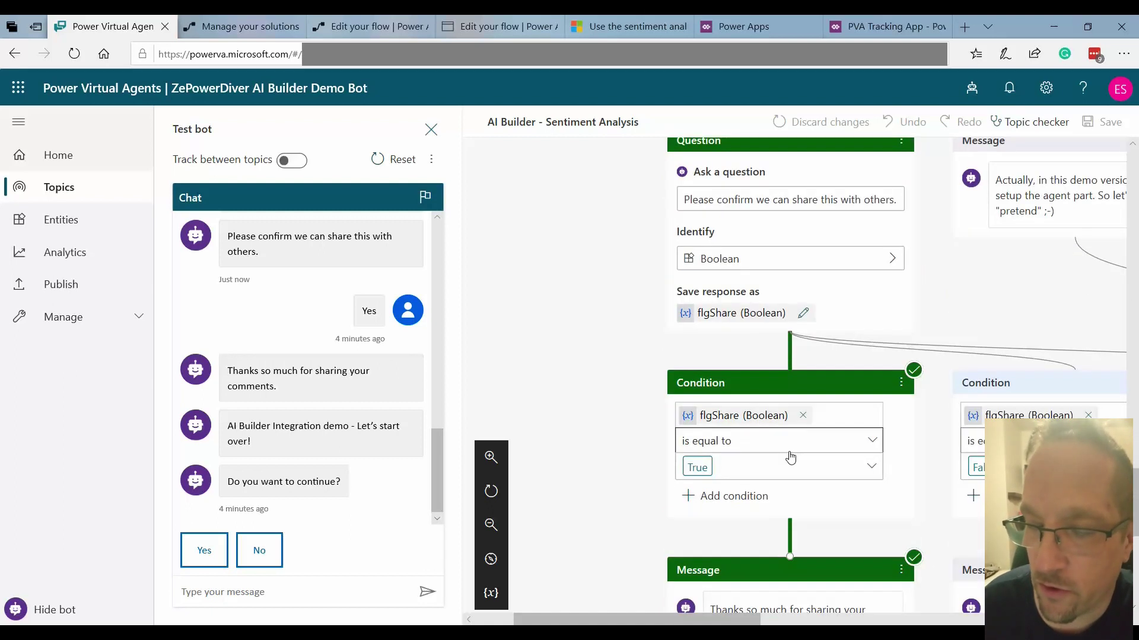
{"action": "scroll", "coordinate": [765, 558], "scroll_direction": "down", "scroll_amount": 2}
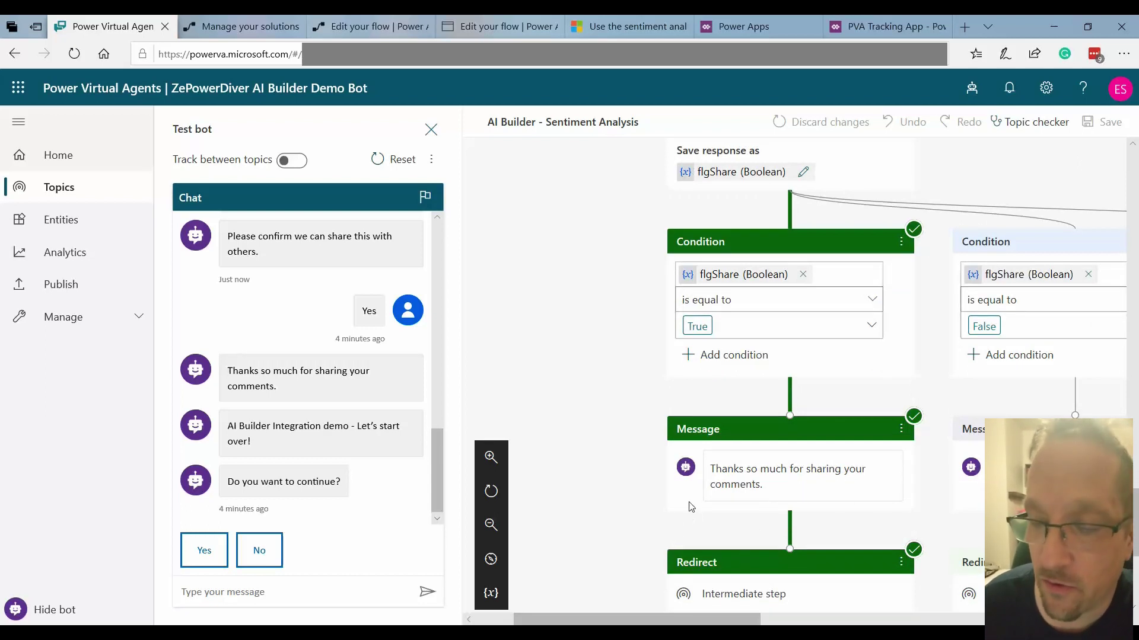
{"action": "scroll", "coordinate": [752, 520], "scroll_direction": "down", "scroll_amount": 1}
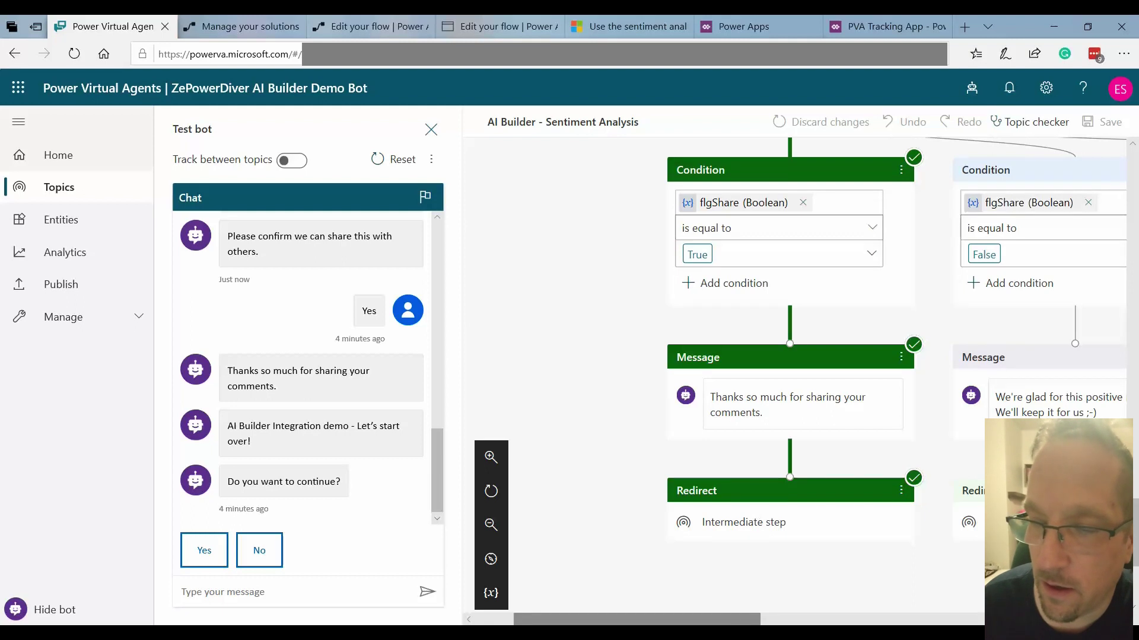
{"action": "left_click_drag", "start_coordinate": [739, 625], "coordinate": [894, 603]}
{"action": "scroll", "coordinate": [808, 511], "scroll_direction": "up", "scroll_amount": 1}
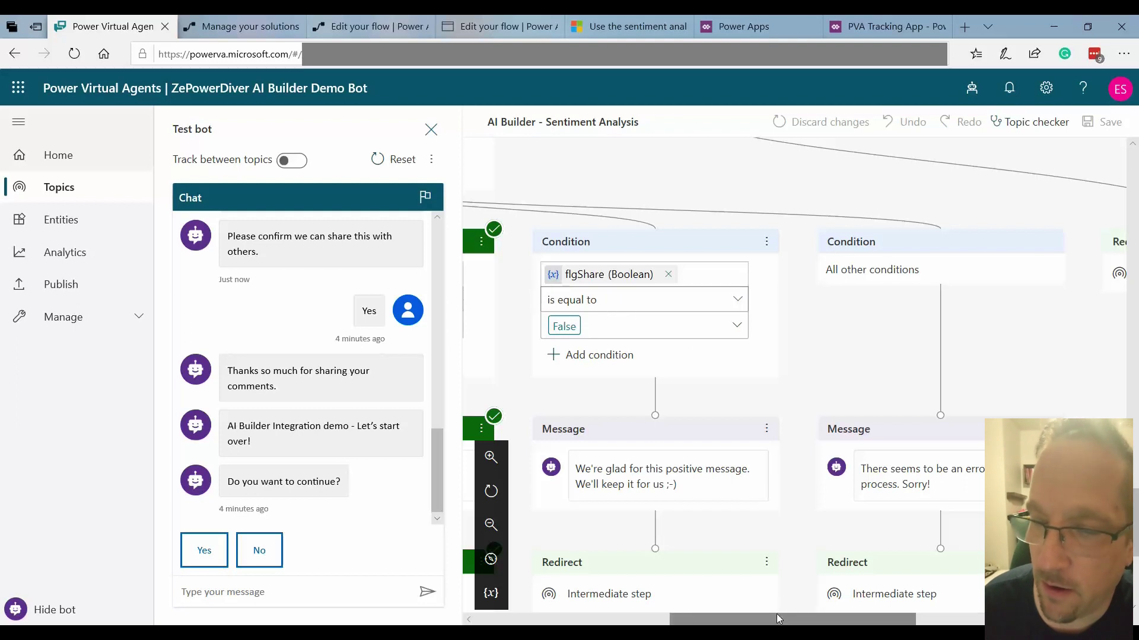
{"action": "left_click_drag", "start_coordinate": [796, 616], "coordinate": [658, 620]}
{"action": "scroll", "coordinate": [765, 488], "scroll_direction": "up", "scroll_amount": 5}
{"action": "scroll", "coordinate": [941, 229], "scroll_direction": "up", "scroll_amount": 5}
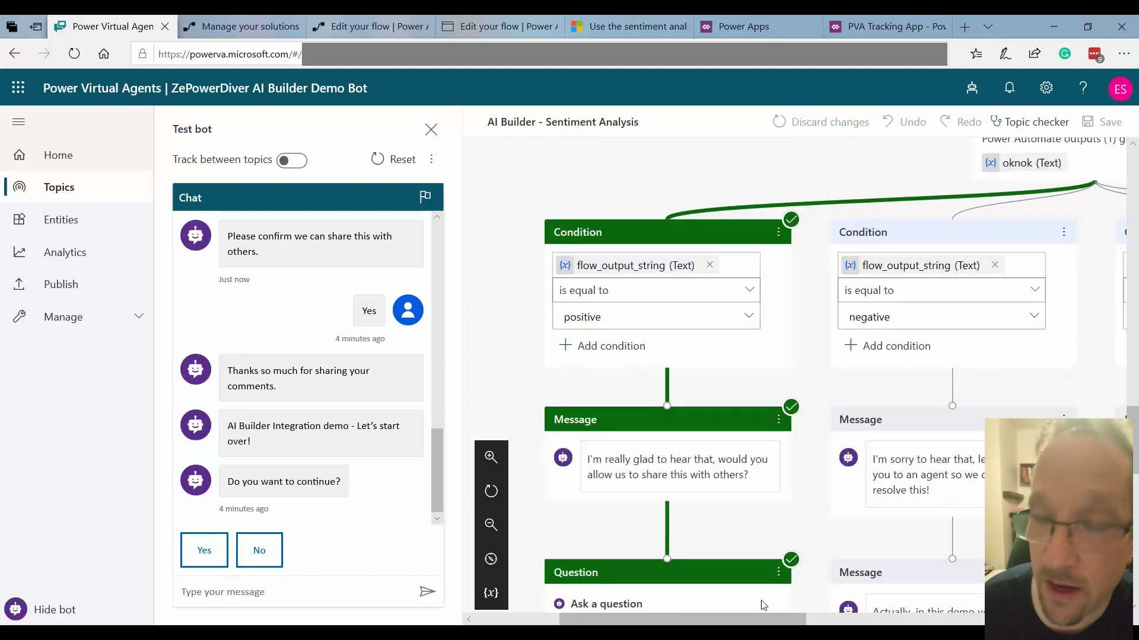
{"action": "scroll", "coordinate": [845, 456], "scroll_direction": "right", "scroll_amount": 3}
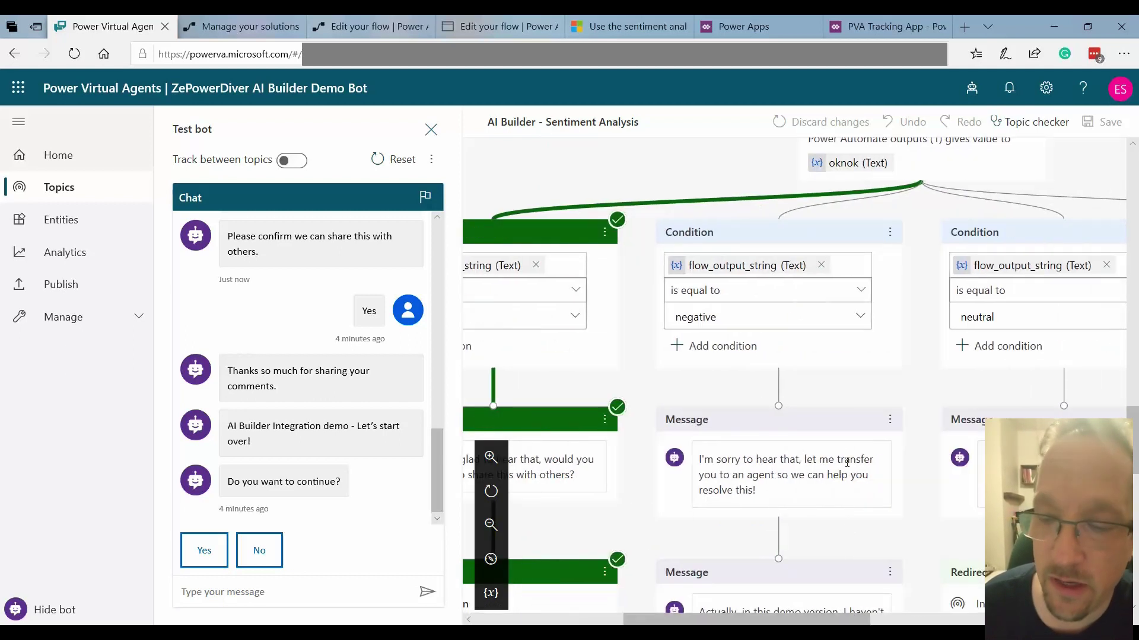
{"action": "scroll", "coordinate": [847, 462], "scroll_direction": "down", "scroll_amount": 2}
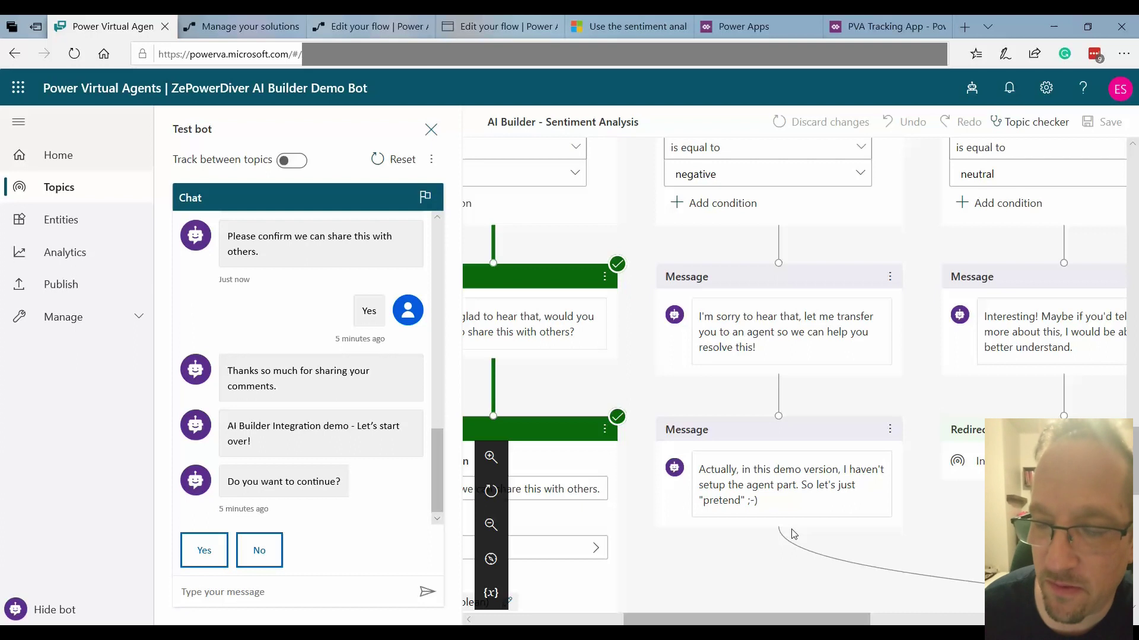
{"action": "left_click_drag", "start_coordinate": [802, 619], "coordinate": [893, 611]}
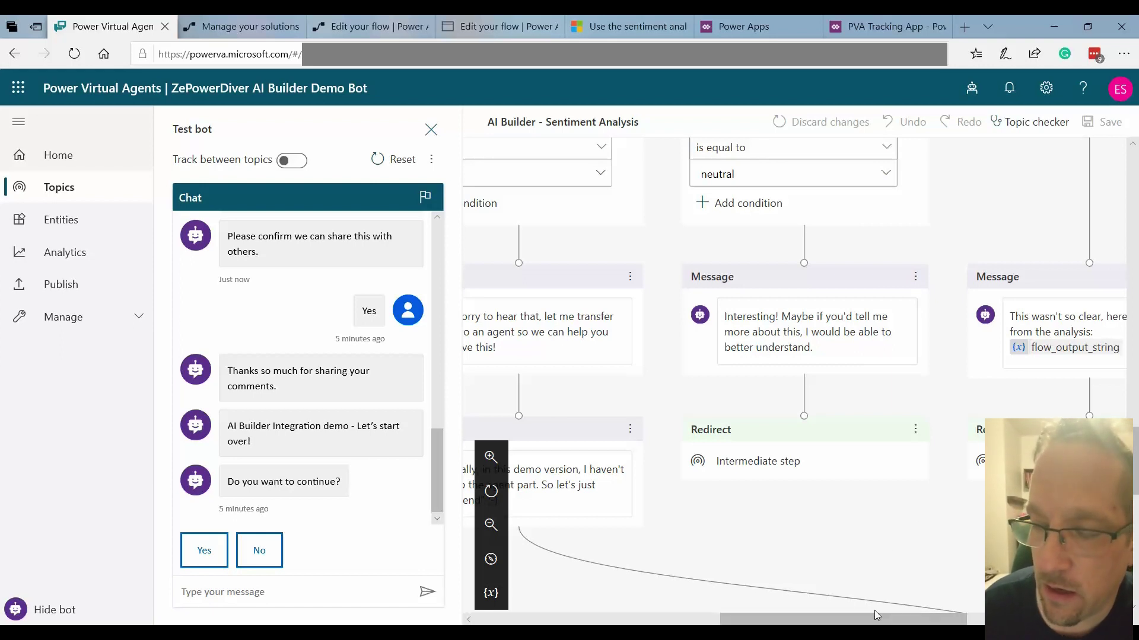
{"action": "left_click_drag", "start_coordinate": [869, 620], "coordinate": [782, 621]}
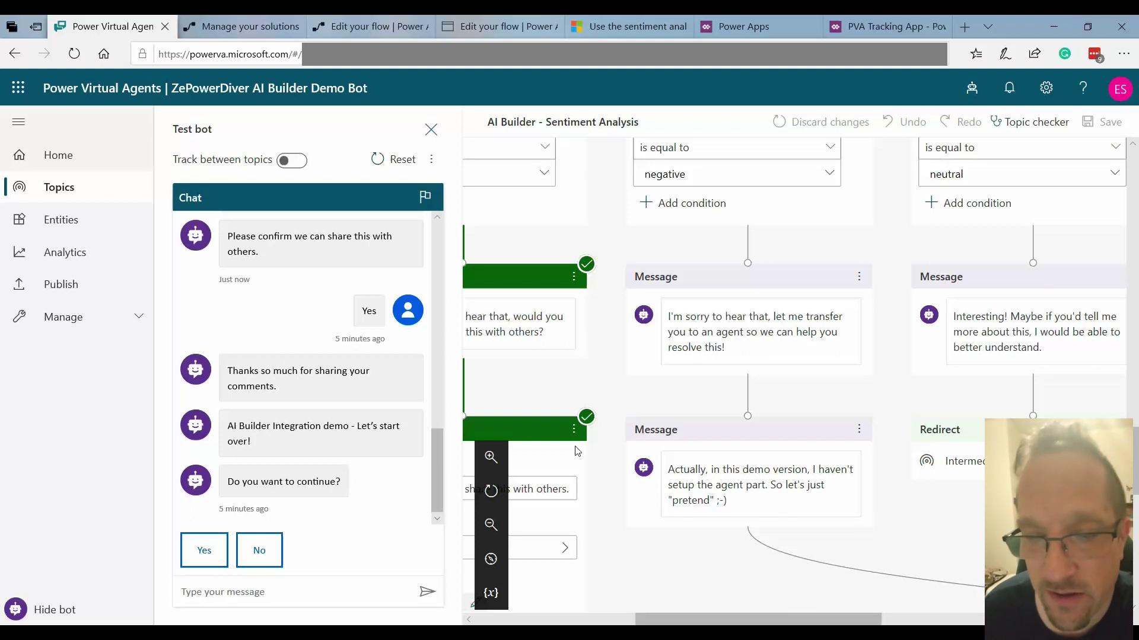
Review the Intermediate step topic: continuing redirects to Sentiment Analysis, declining ends the conversation
{"action": "left_click", "coordinate": [69, 194]}
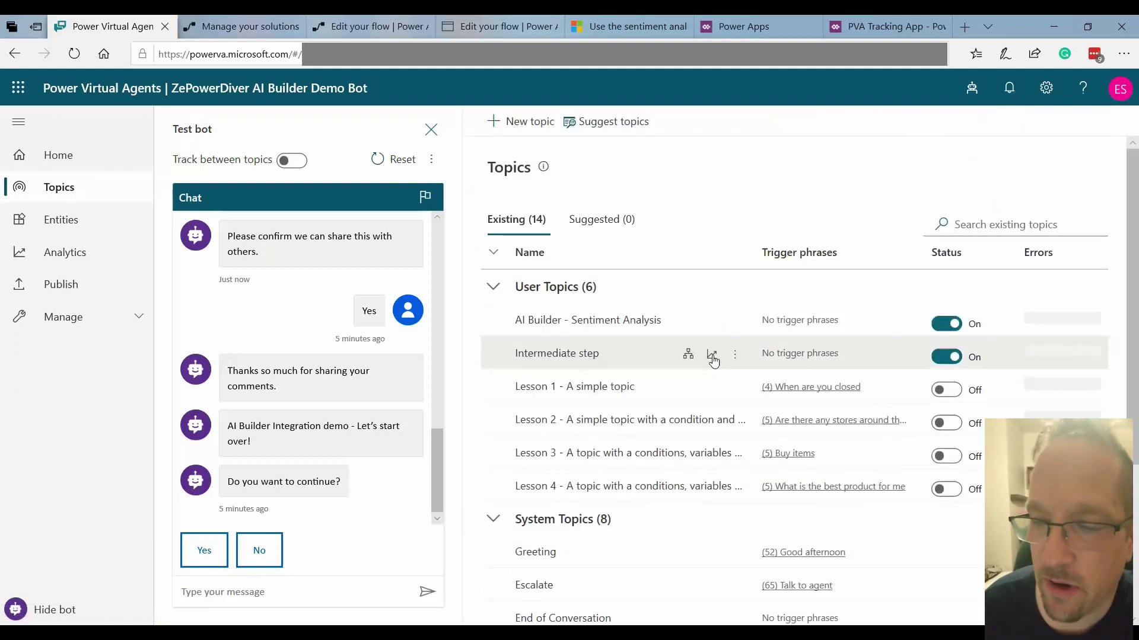
{"action": "left_click", "coordinate": [687, 355]}
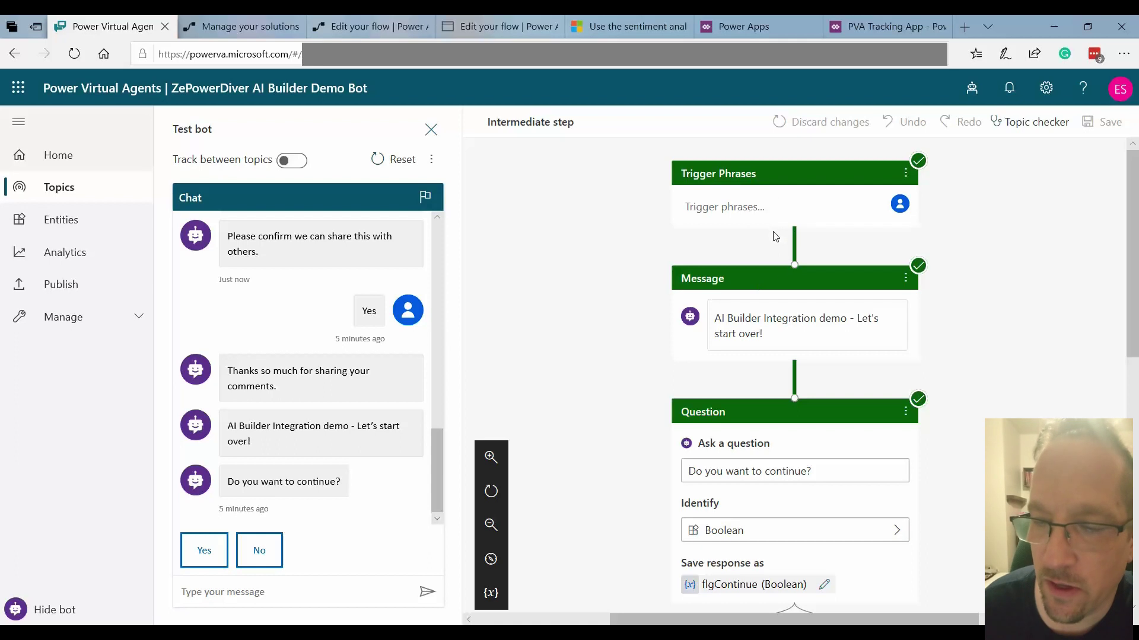
{"action": "scroll", "coordinate": [798, 338], "scroll_direction": "down", "scroll_amount": 1}
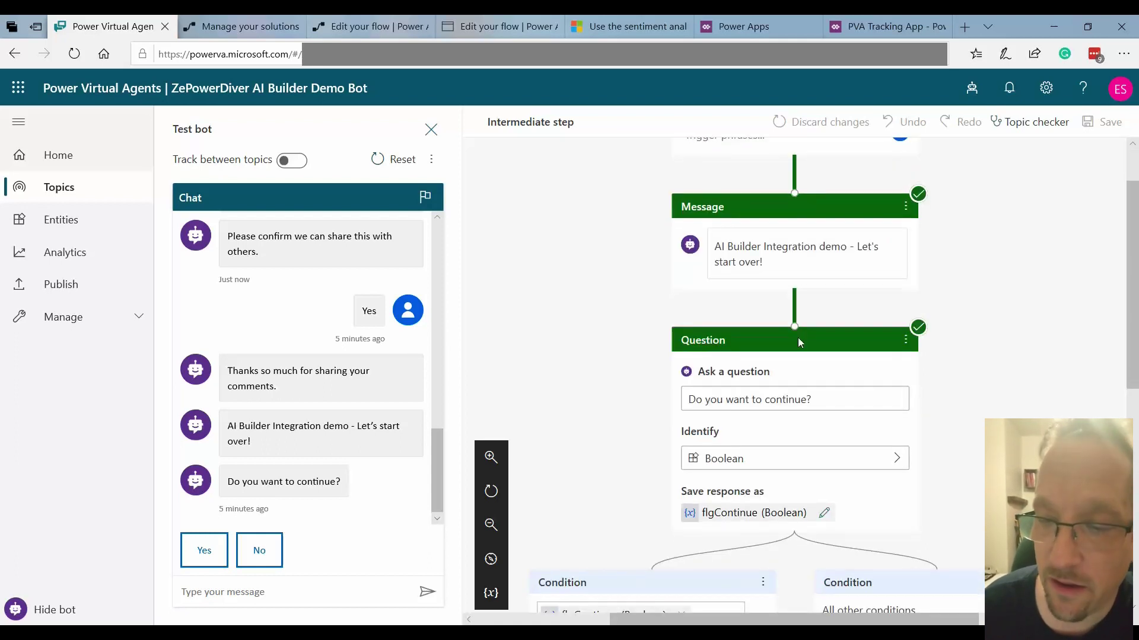
{"action": "scroll", "coordinate": [799, 350], "scroll_direction": "down", "scroll_amount": 2}
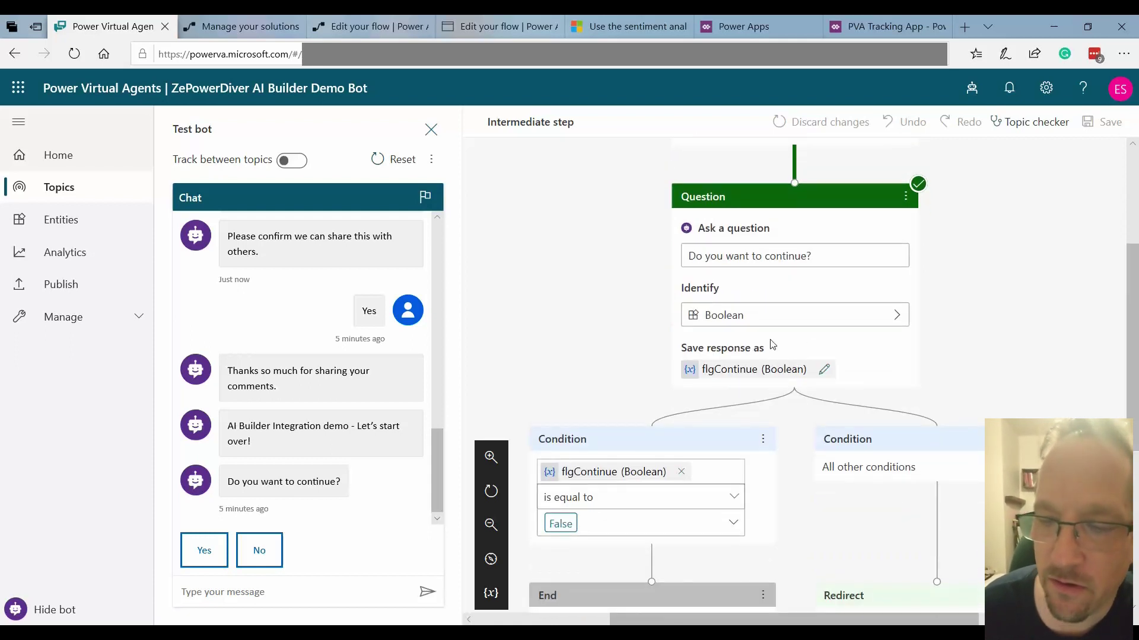
{"action": "scroll", "coordinate": [729, 338], "scroll_direction": "down", "scroll_amount": 1}
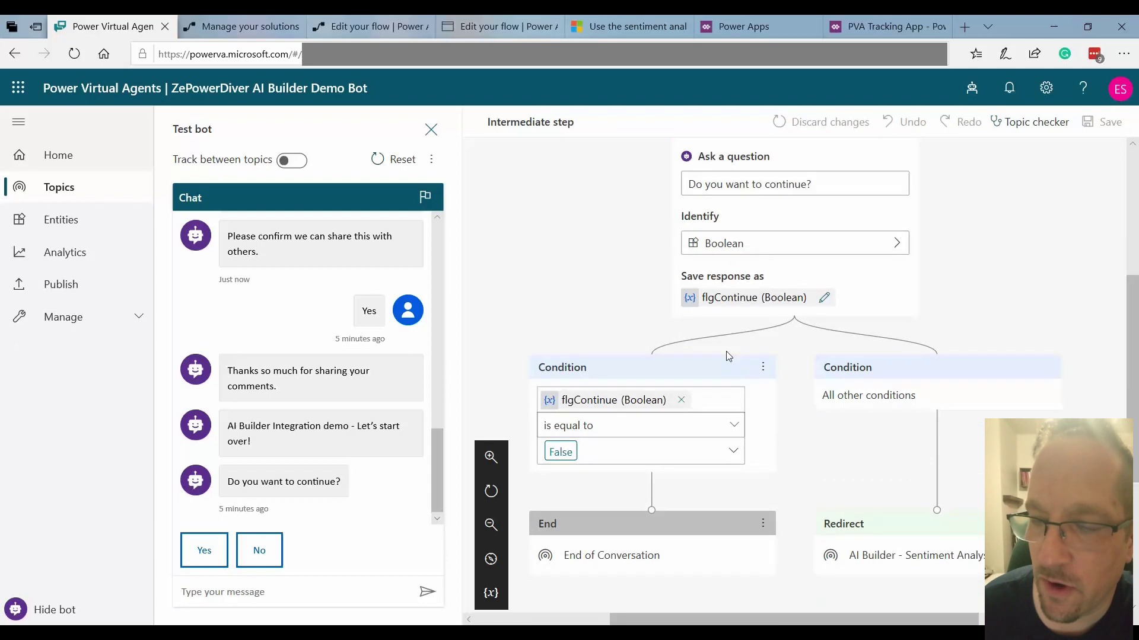
{"action": "scroll", "coordinate": [727, 355], "scroll_direction": "down", "scroll_amount": 1}
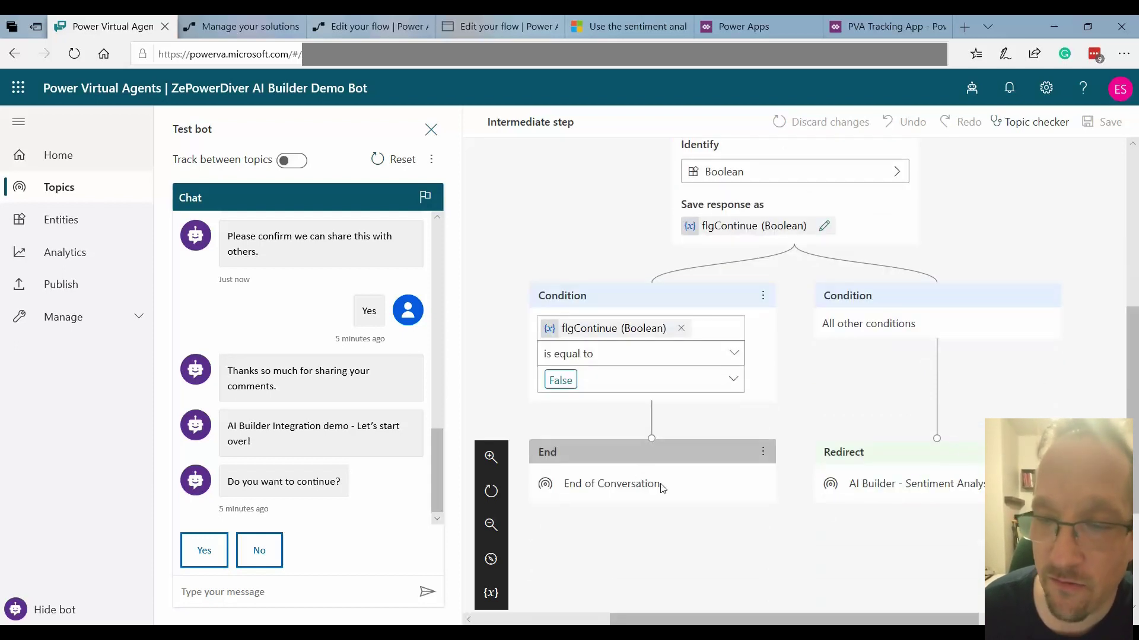
{"action": "scroll", "coordinate": [660, 483], "scroll_direction": "up", "scroll_amount": 1}
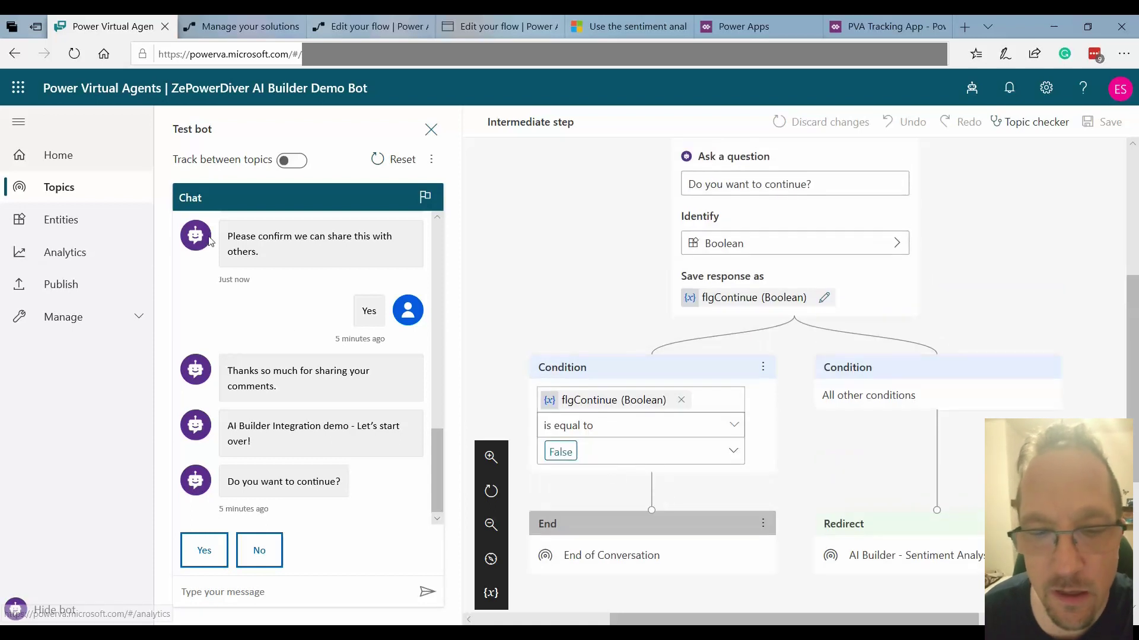
Review the AI Builder - Sentiment Analysis topic's flow action and its sentiment condition branches
{"action": "left_click", "coordinate": [59, 187]}
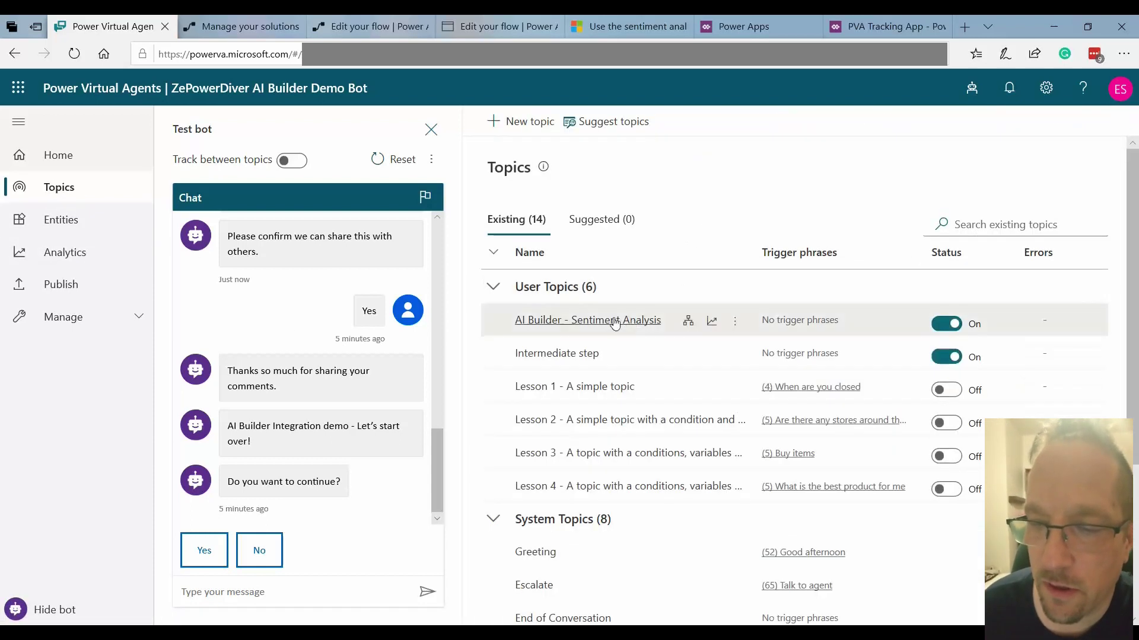
{"action": "left_click", "coordinate": [688, 321]}
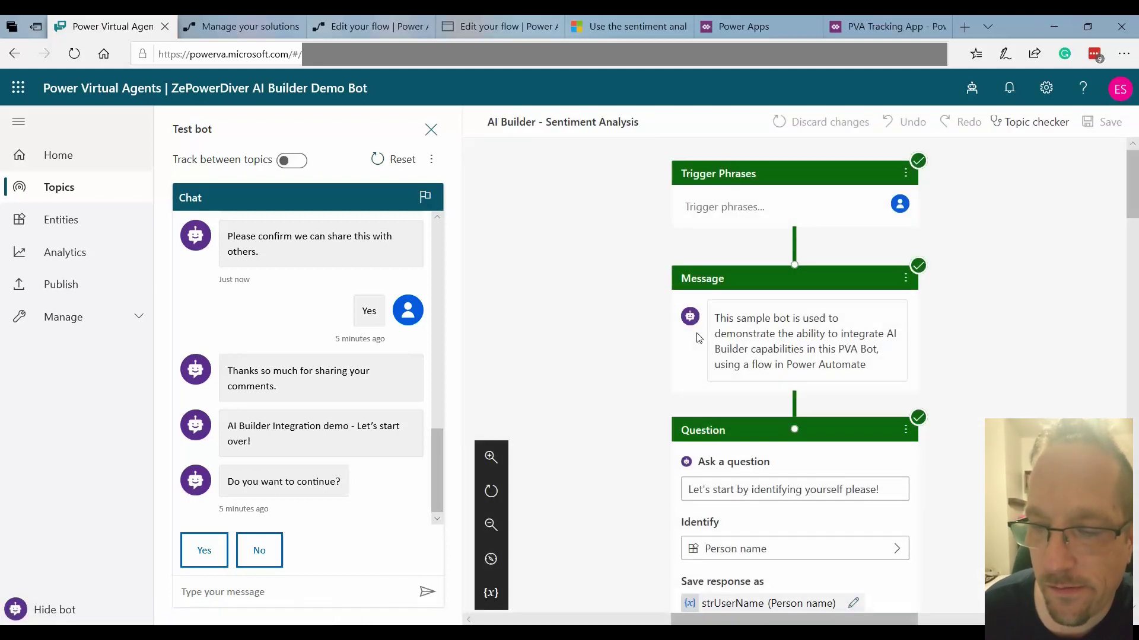
{"action": "scroll", "coordinate": [698, 337], "scroll_direction": "down", "scroll_amount": 15}
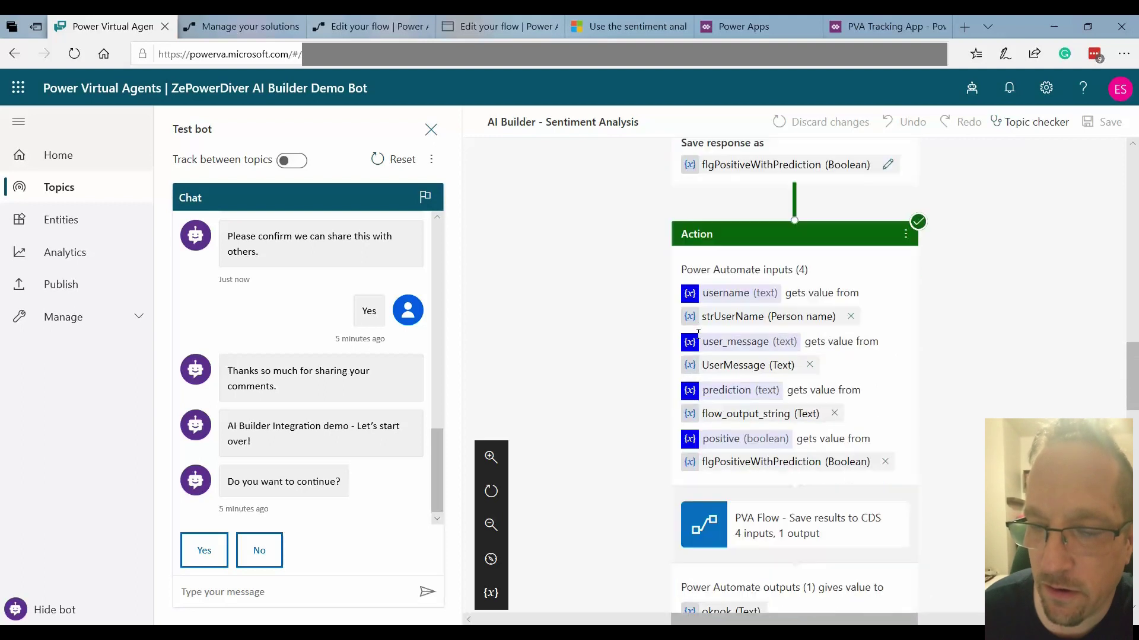
{"action": "scroll", "coordinate": [698, 335], "scroll_direction": "down", "scroll_amount": 8}
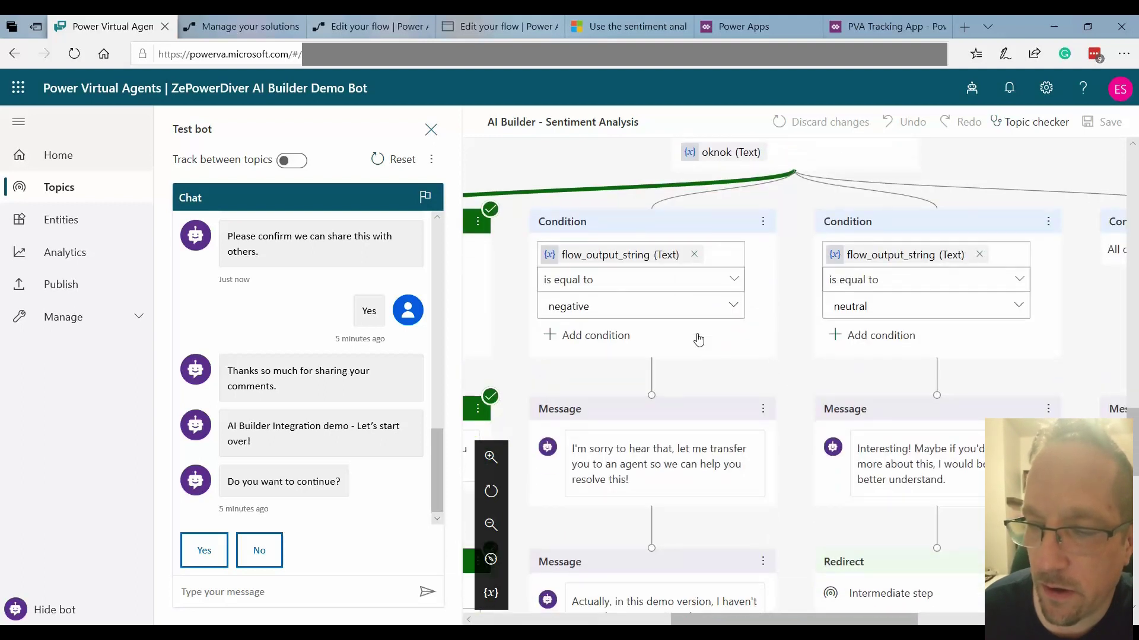
{"action": "scroll", "coordinate": [698, 339], "scroll_direction": "down", "scroll_amount": 3}
{"action": "scroll", "coordinate": [863, 496], "scroll_direction": "down", "scroll_amount": 6}
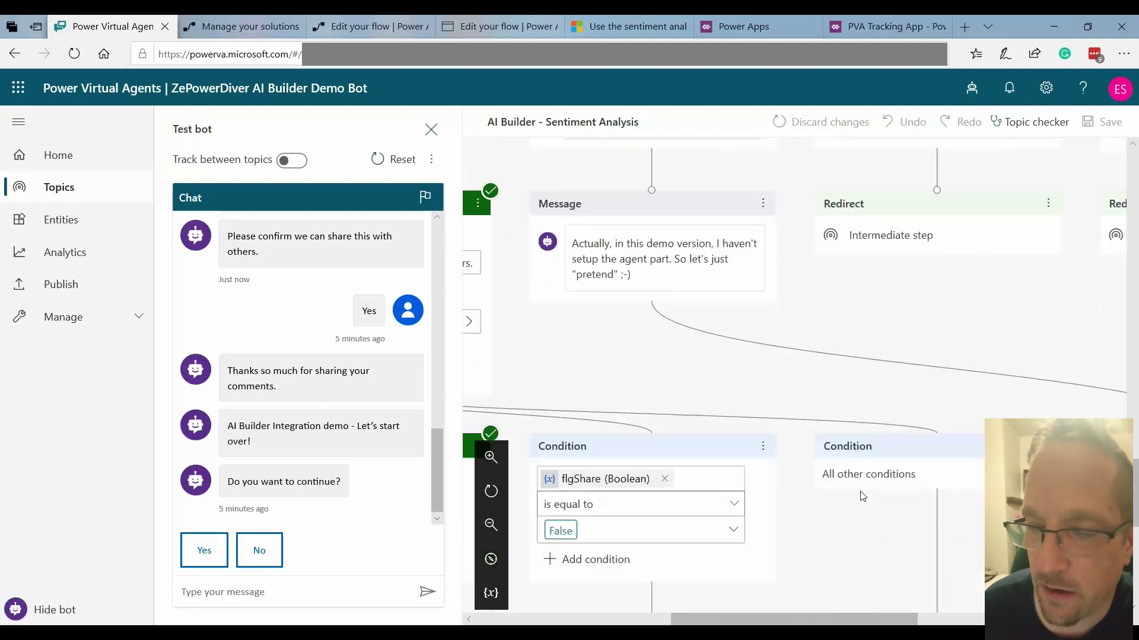
{"action": "scroll", "coordinate": [862, 497], "scroll_direction": "down", "scroll_amount": 1}
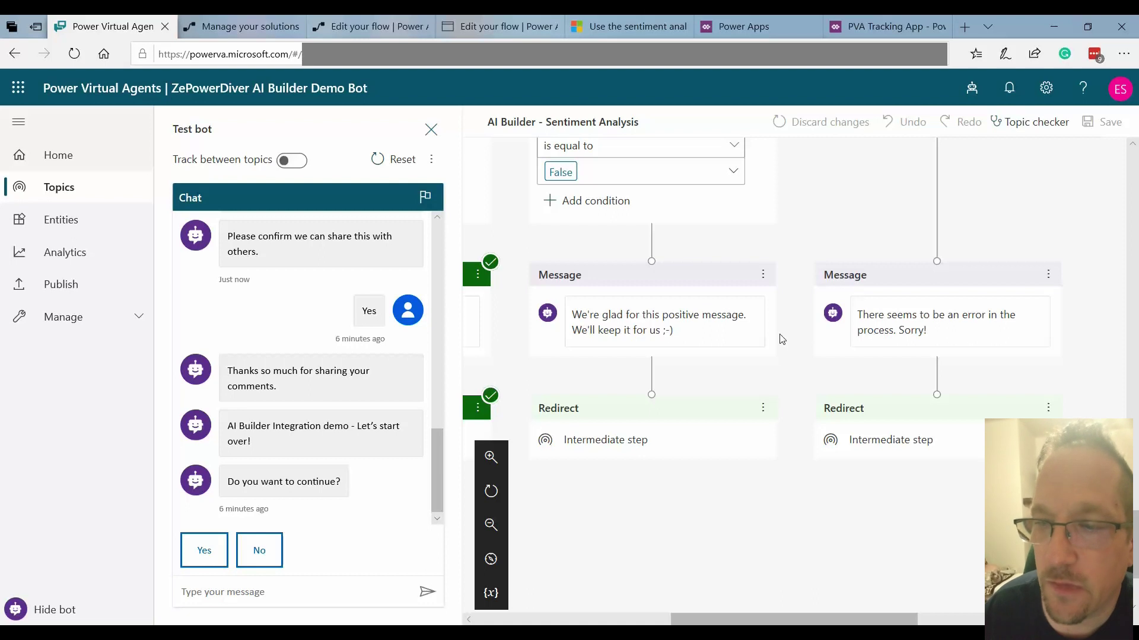
{"action": "left_click", "coordinate": [752, 24]}
{"action": "left_click", "coordinate": [898, 29]}
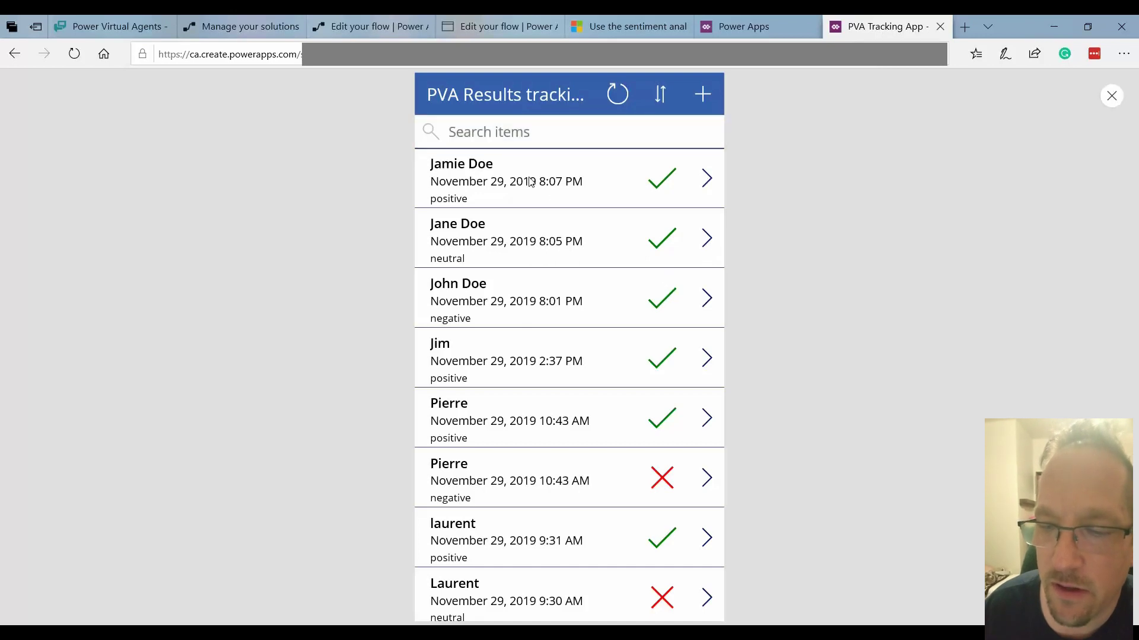
{"action": "scroll", "coordinate": [551, 276], "scroll_direction": "down", "scroll_amount": 3}
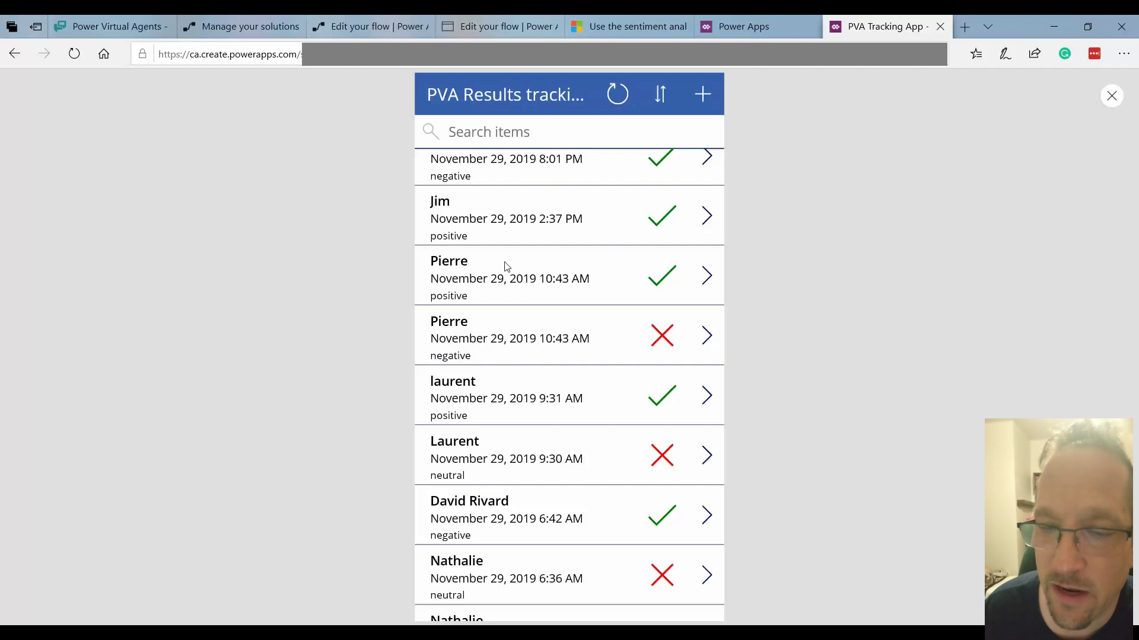
{"action": "scroll", "coordinate": [507, 267], "scroll_direction": "up", "scroll_amount": 3}
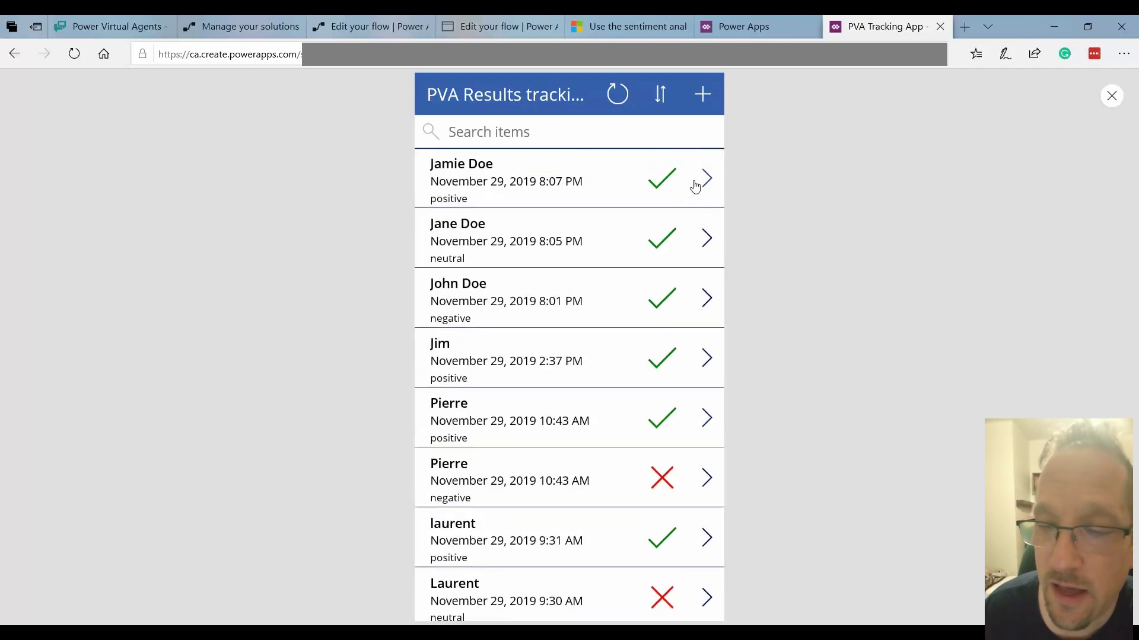
{"action": "left_click", "coordinate": [706, 186]}
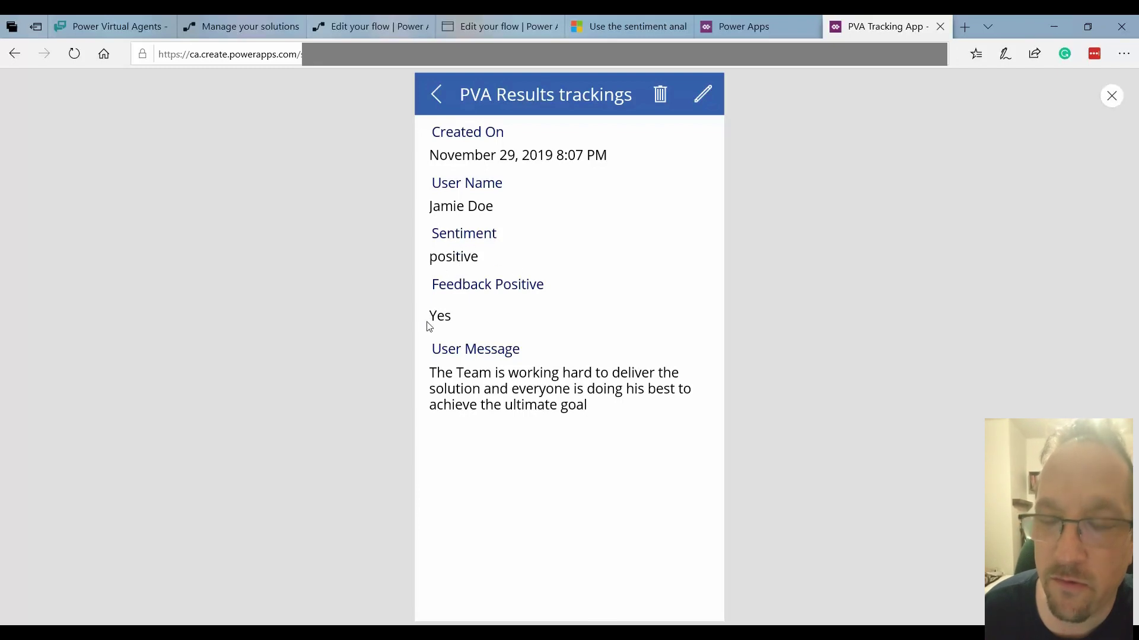
{"action": "left_click", "coordinate": [436, 94]}
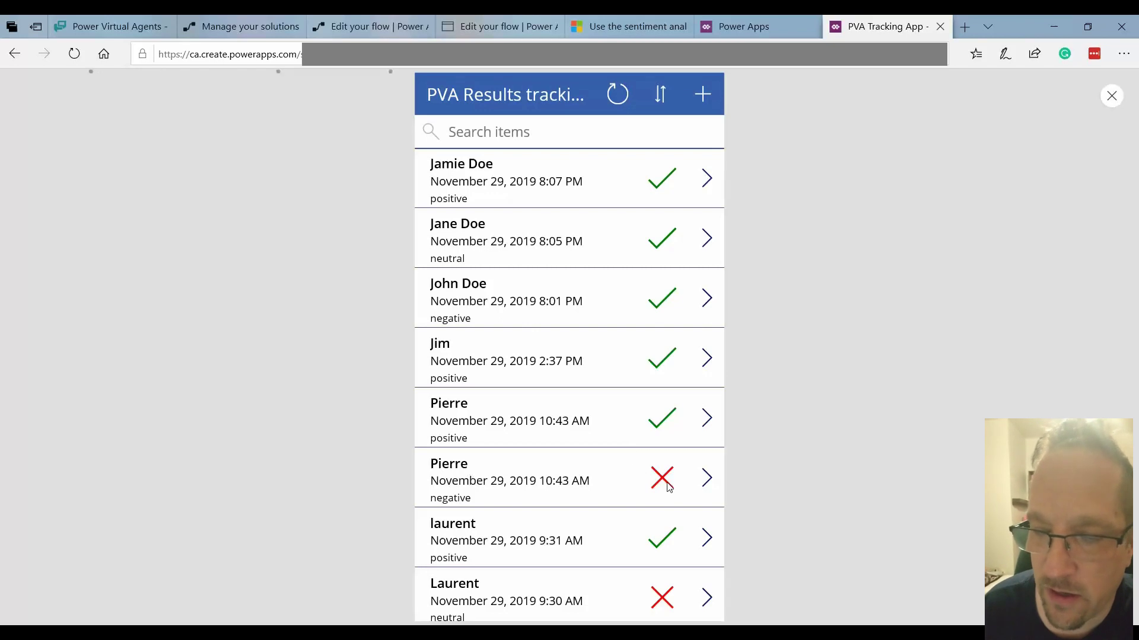
{"action": "scroll", "coordinate": [669, 487], "scroll_direction": "down", "scroll_amount": 1}
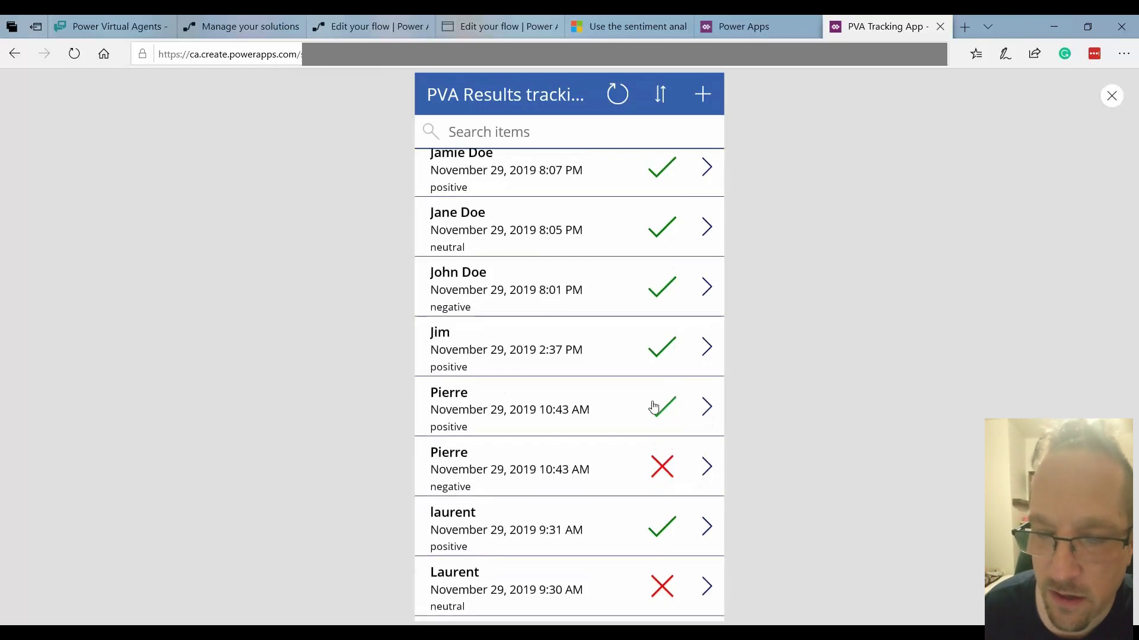
{"action": "left_click", "coordinate": [713, 473]}
{"action": "left_click", "coordinate": [714, 473]}
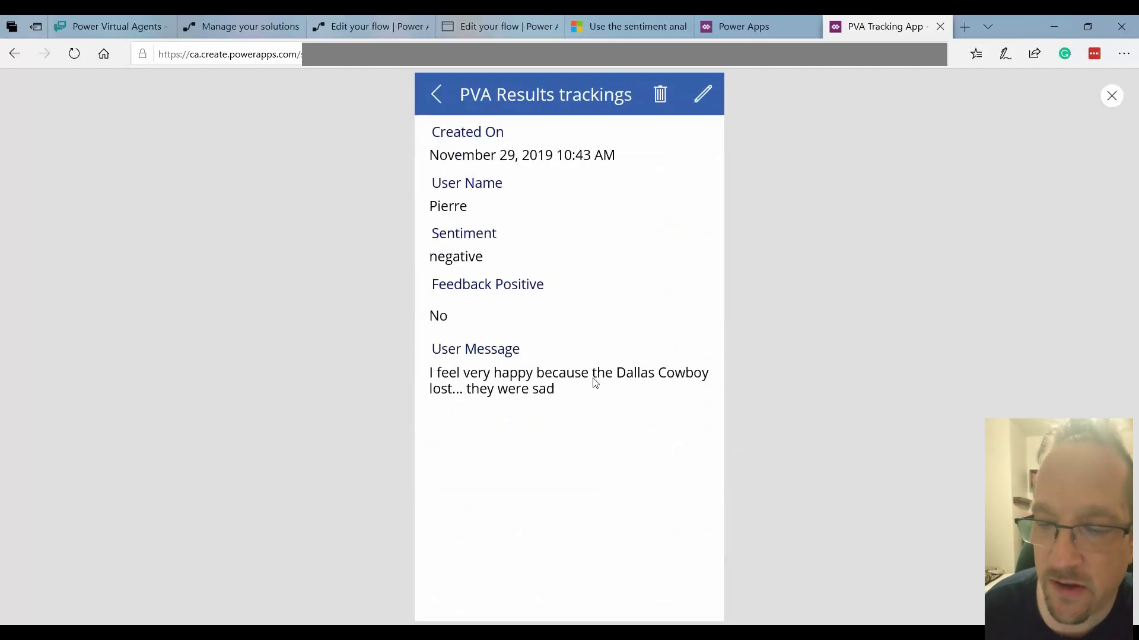
{"action": "left_click_drag", "start_coordinate": [568, 396], "coordinate": [421, 374]}
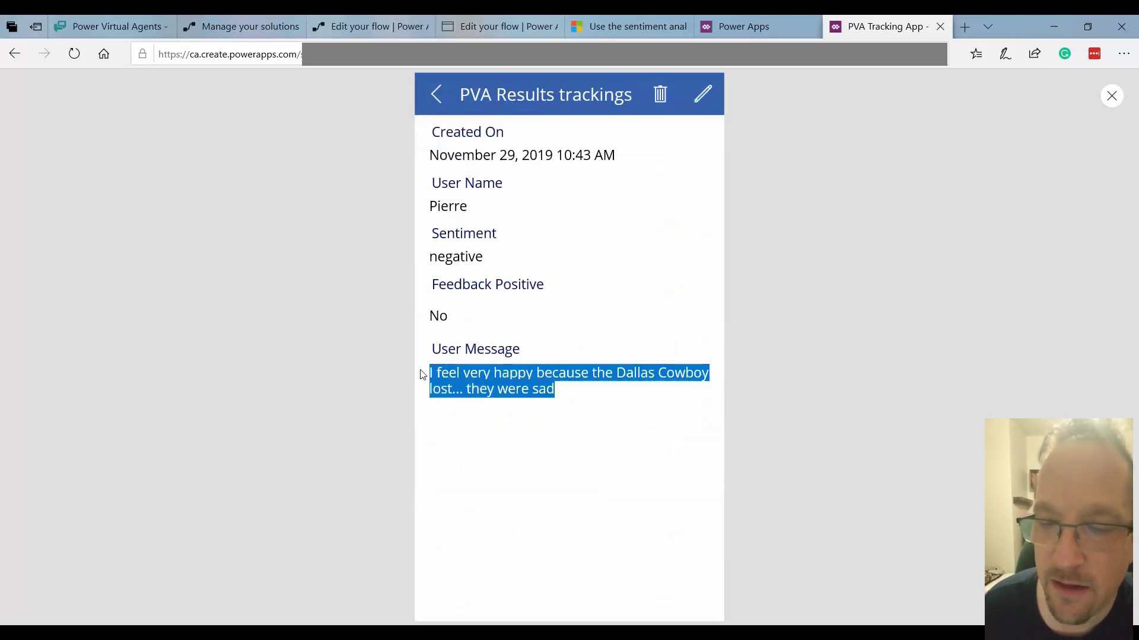
{"action": "double_click", "coordinate": [460, 257]}
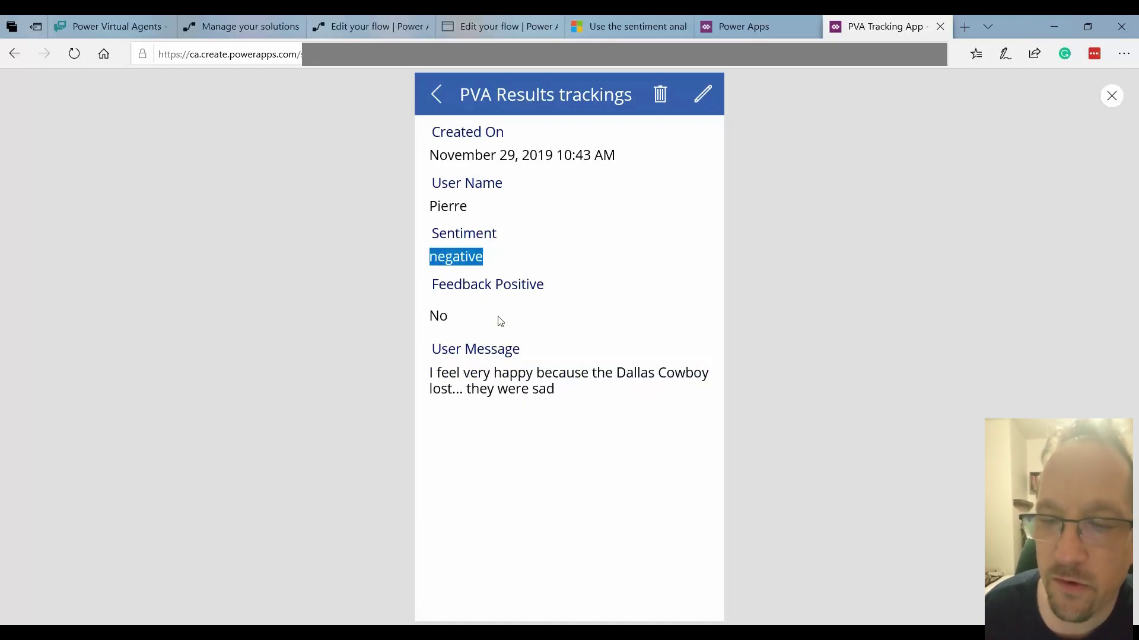
{"action": "left_click", "coordinate": [497, 262]}
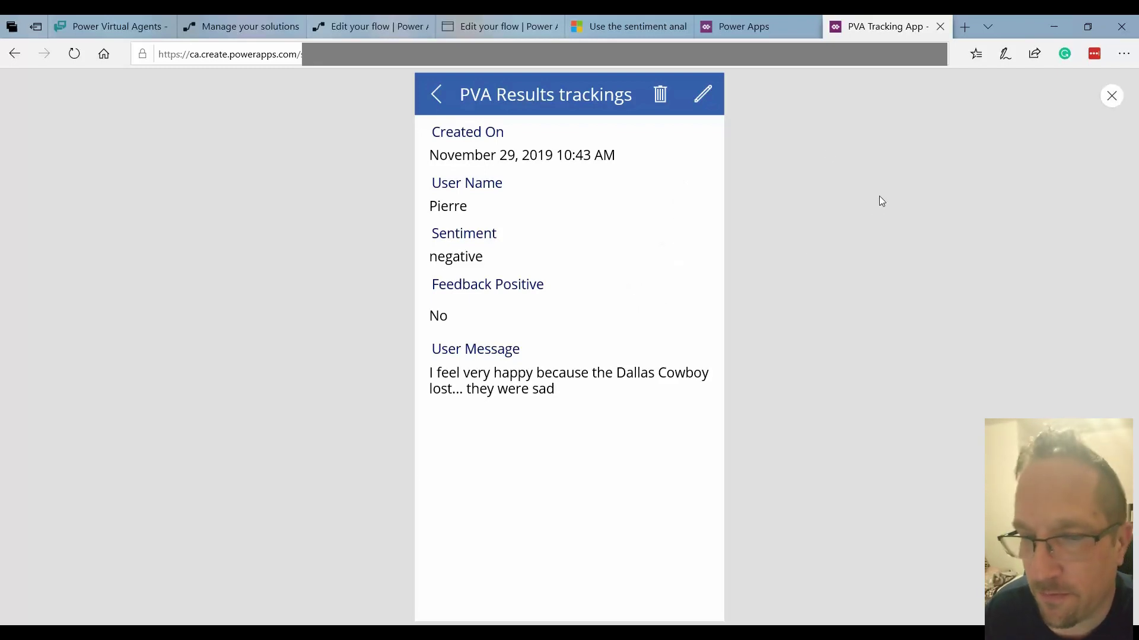
{"action": "left_click", "coordinate": [238, 28]}
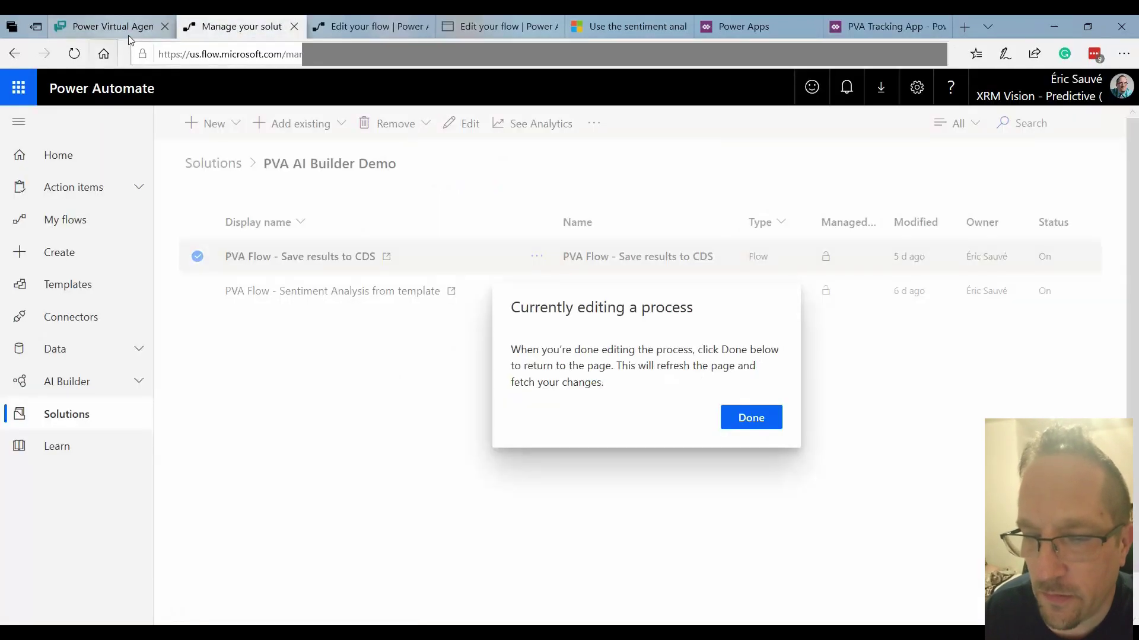
{"action": "left_click", "coordinate": [125, 30]}
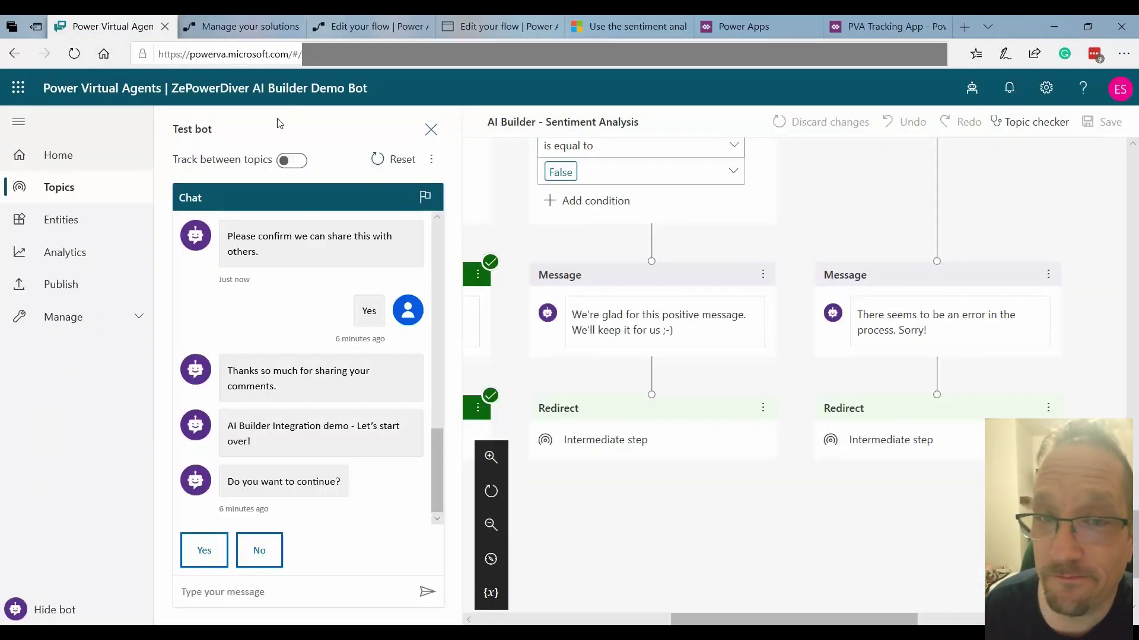